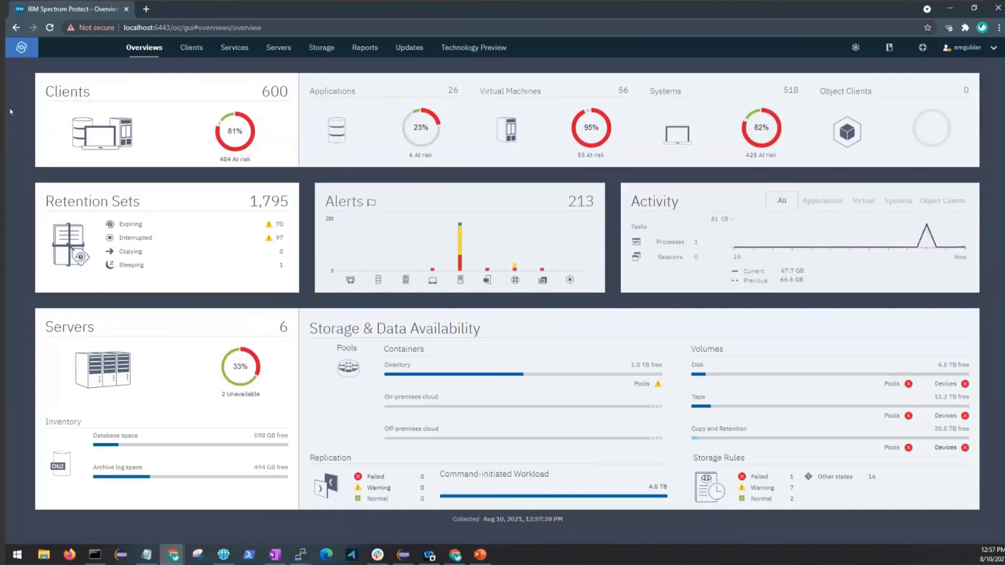
From the Cloud Connections page, start a new connection named CLOUD_CONNECTION.
{"action": "left_click", "coordinate": [321, 48]}
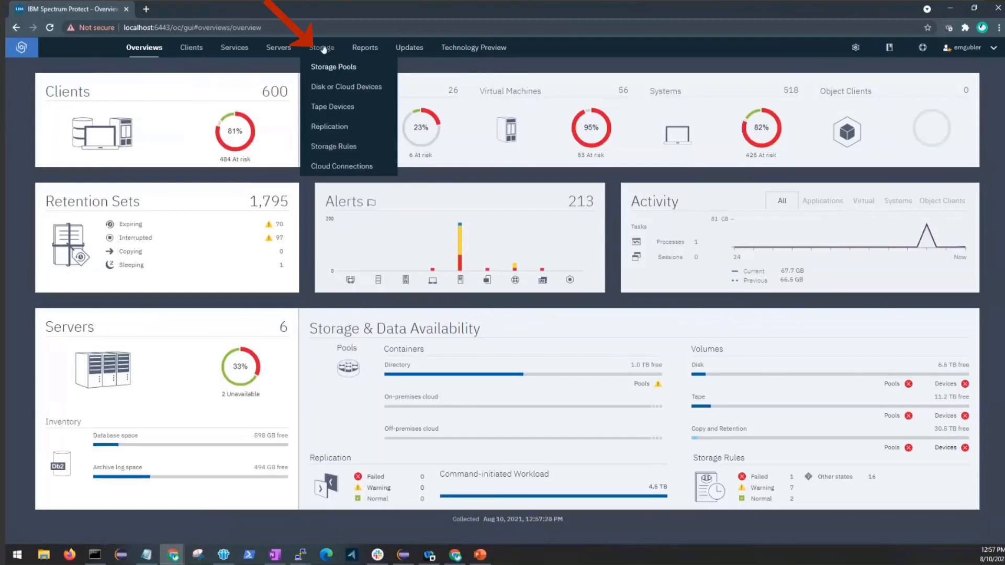
{"action": "left_click", "coordinate": [321, 168]}
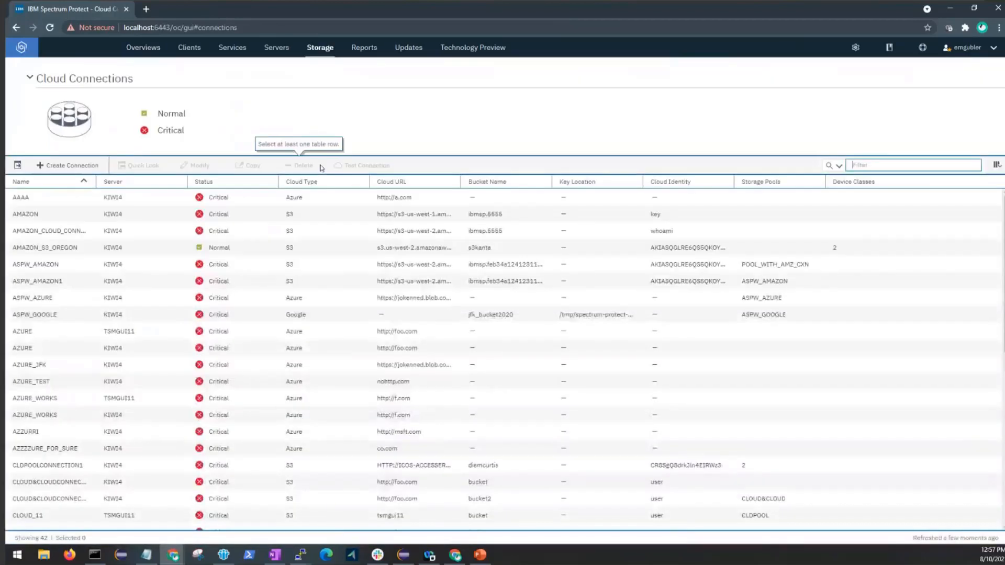
{"action": "left_click", "coordinate": [68, 166]}
{"action": "type", "text": "cloud_c"}
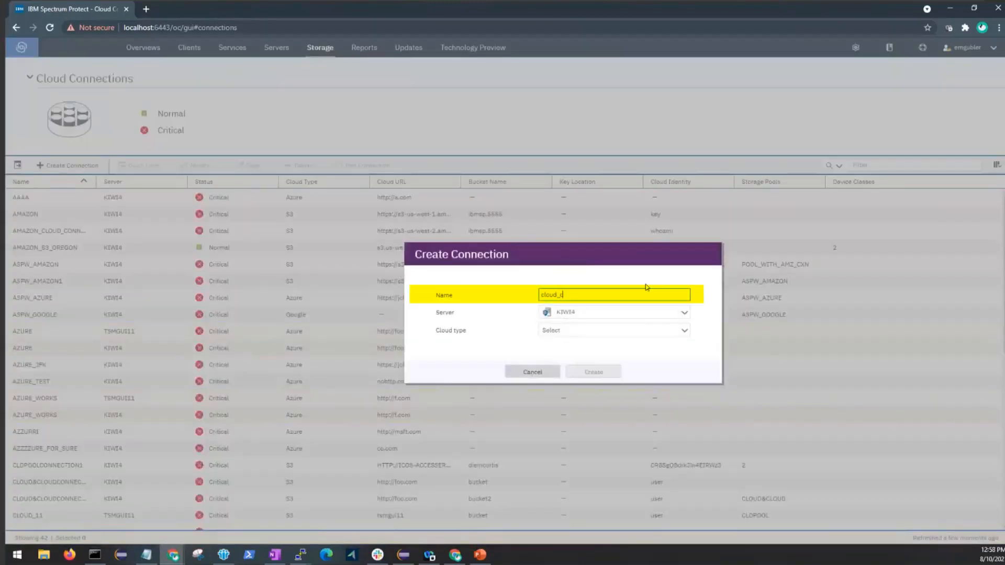
{"action": "type", "text": "onnection"}
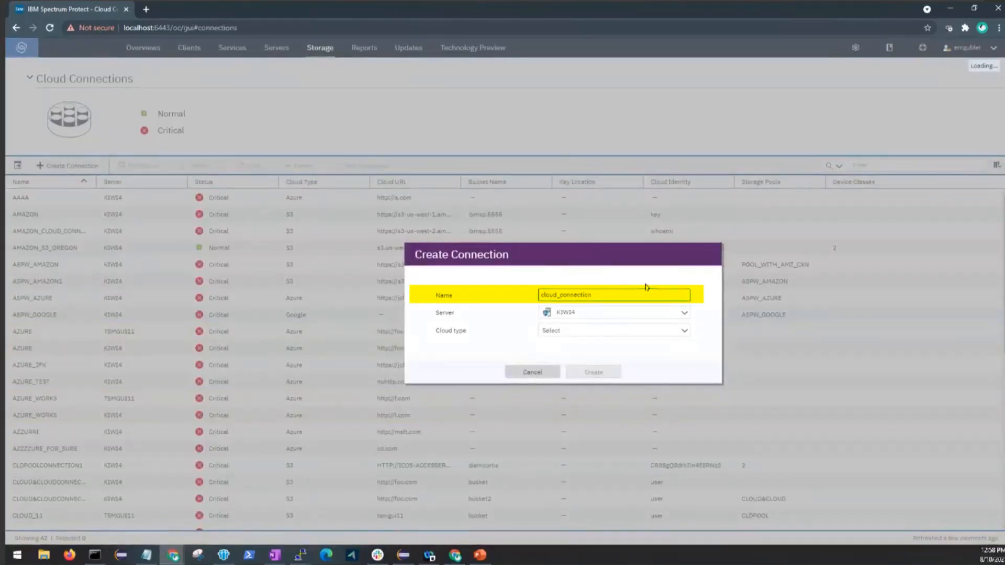
Set the connection's server to KIWI4 and its cloud type to IBM Cloud - S3 API.
{"action": "left_click", "coordinate": [608, 315]}
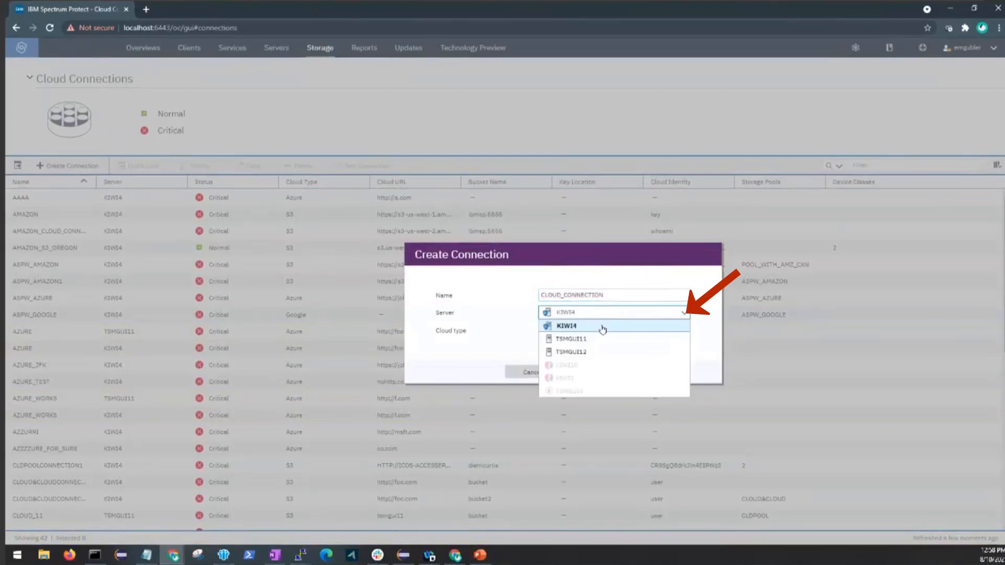
{"action": "left_click", "coordinate": [595, 329]}
{"action": "left_click", "coordinate": [608, 333]}
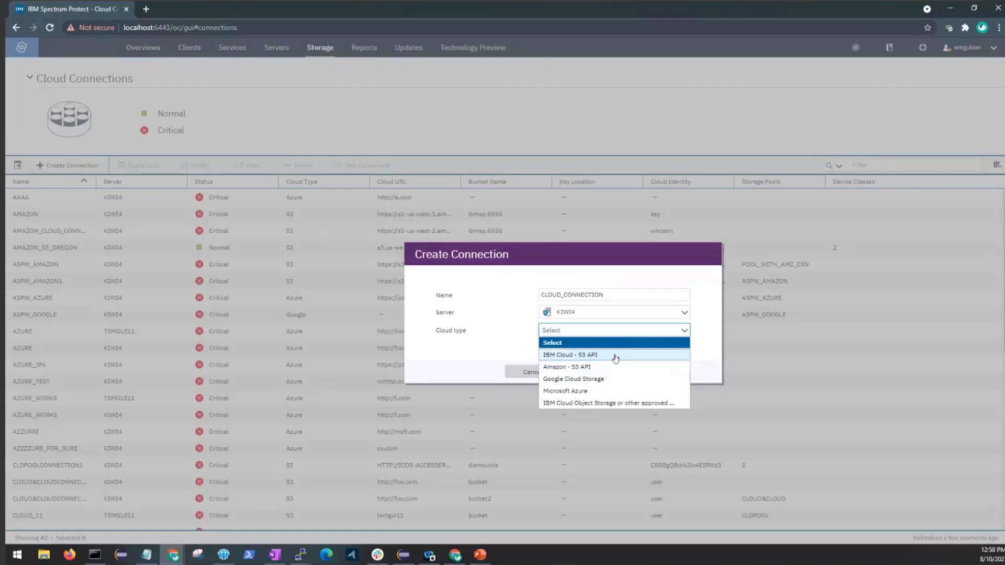
{"action": "left_click", "coordinate": [615, 358]}
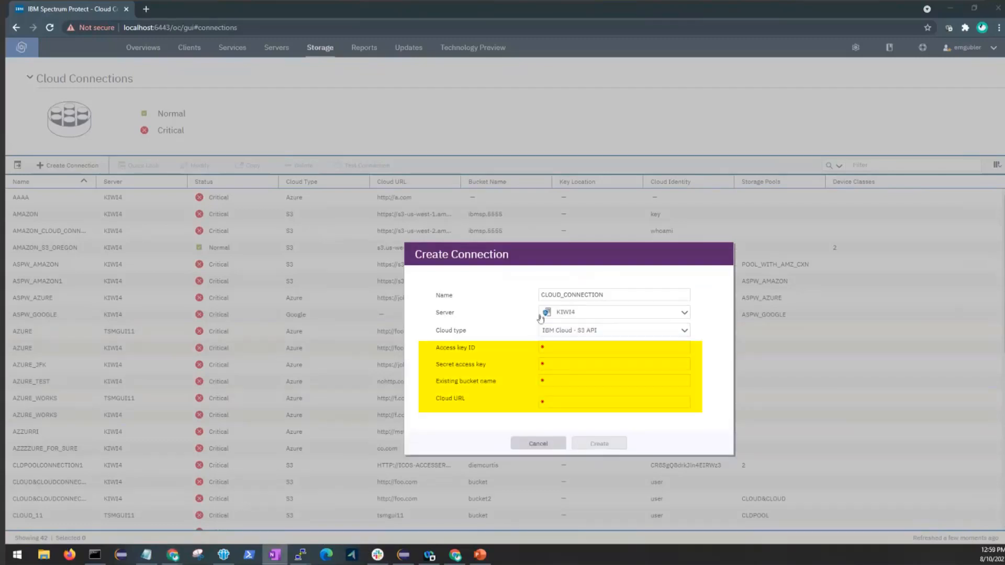
Paste in the access key ID and the secret access key for the connection.
{"action": "left_click", "coordinate": [566, 350]}
{"action": "key", "text": "ctrl+v"}
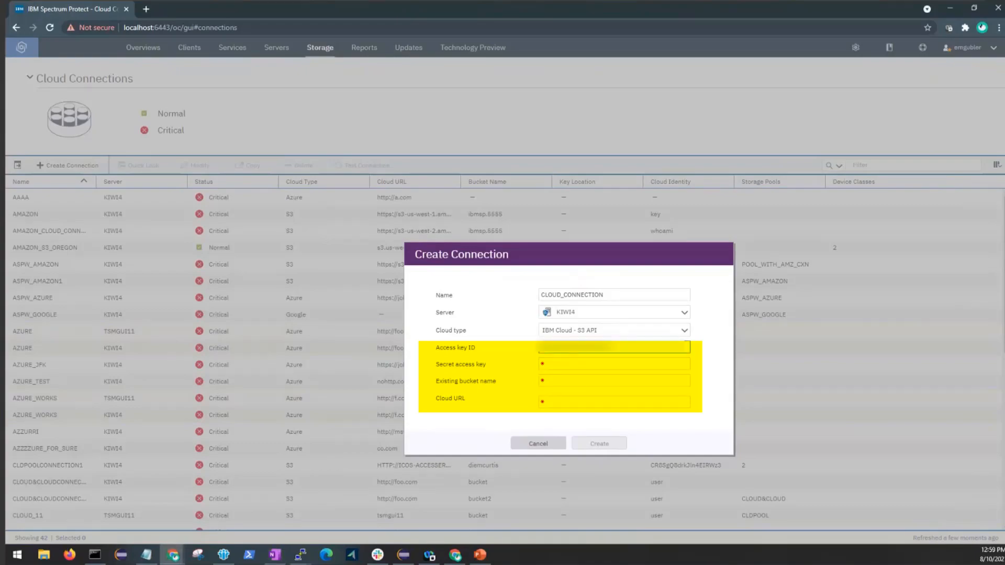
{"action": "left_click", "coordinate": [557, 365]}
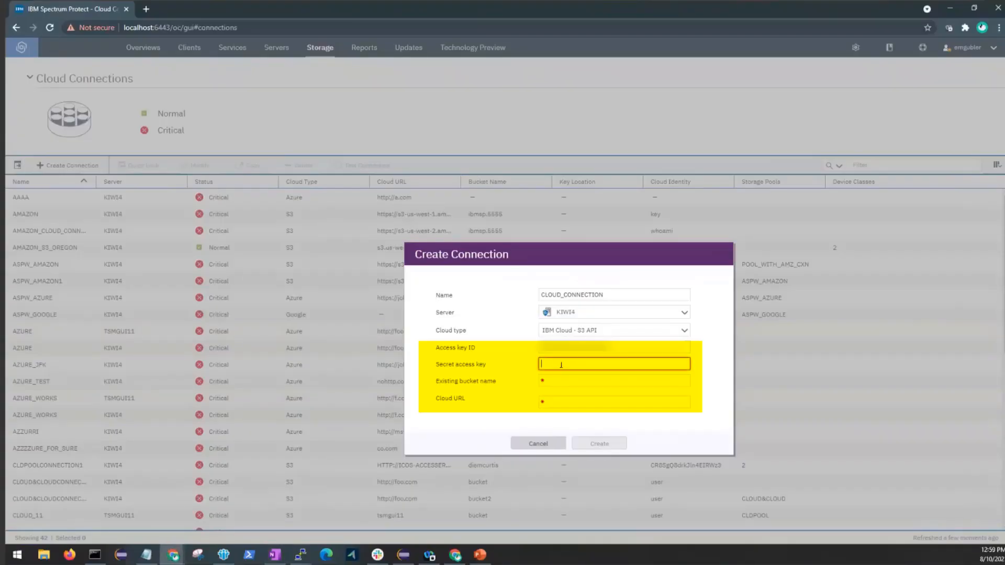
{"action": "key", "text": "ctrl+v"}
Enter the existing bucket emgubler-boost and create the connection.
{"action": "left_click", "coordinate": [539, 378]}
{"action": "type", "text": "em"}
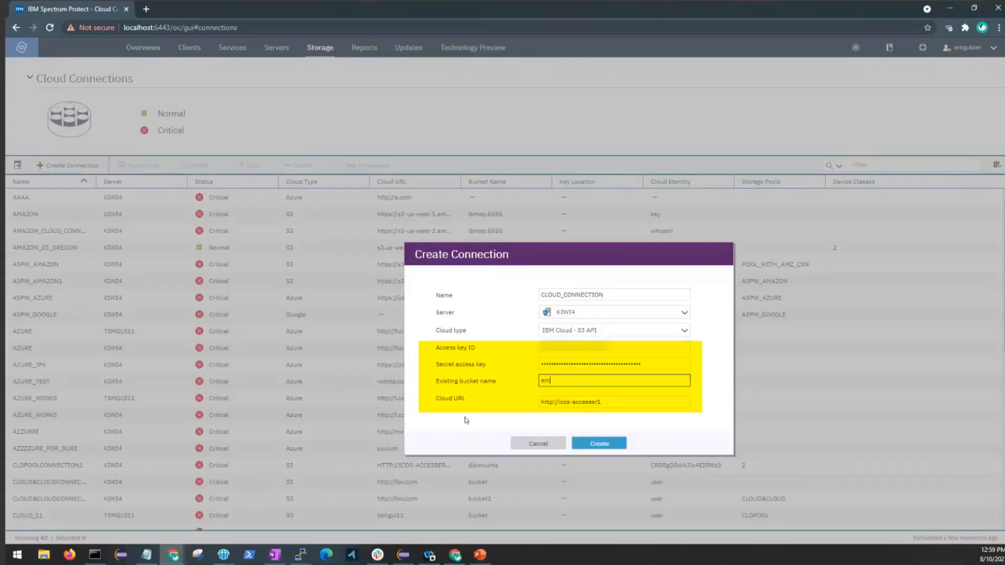
{"action": "type", "text": "gubler-boost"}
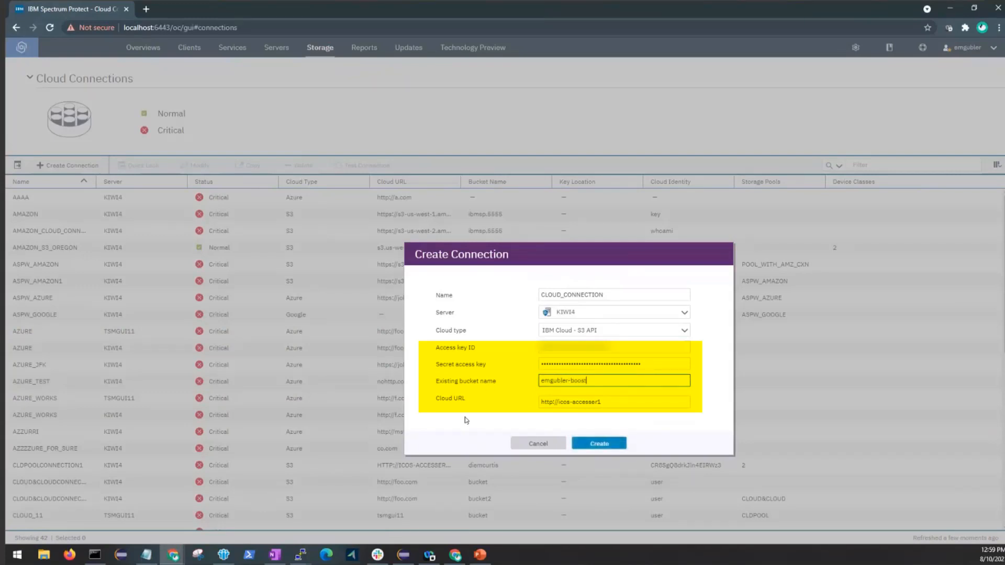
{"action": "left_click", "coordinate": [467, 420]}
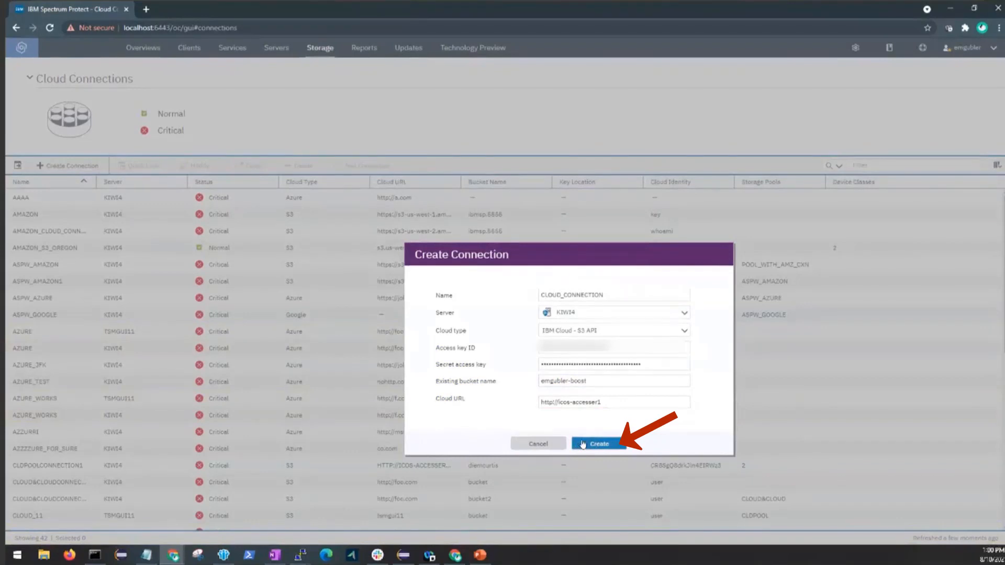
{"action": "left_click", "coordinate": [583, 444]}
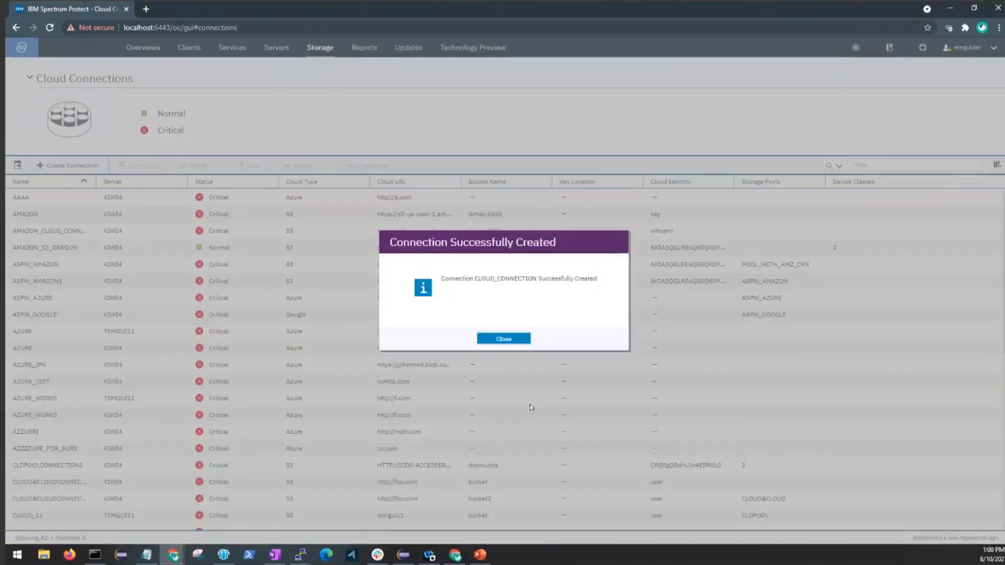
Dismiss the confirmation and review CLOUD_CONNECTION's Quick Look: KIWI4, type S3, bucket emgubler-boost.
{"action": "left_click", "coordinate": [522, 340]}
{"action": "scroll", "coordinate": [182, 363], "scroll_direction": "down", "scroll_amount": 5}
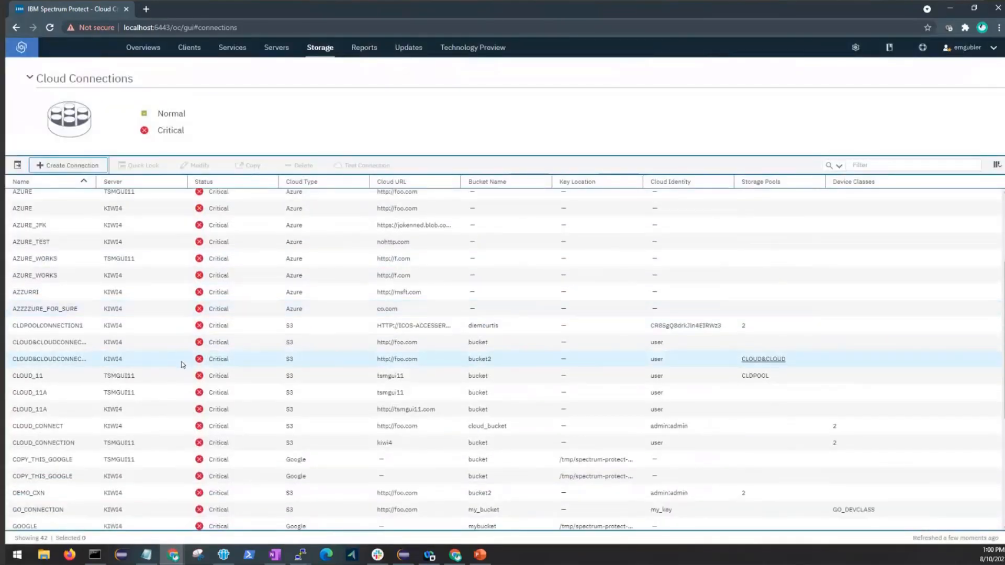
{"action": "scroll", "coordinate": [182, 365], "scroll_direction": "up", "scroll_amount": 5}
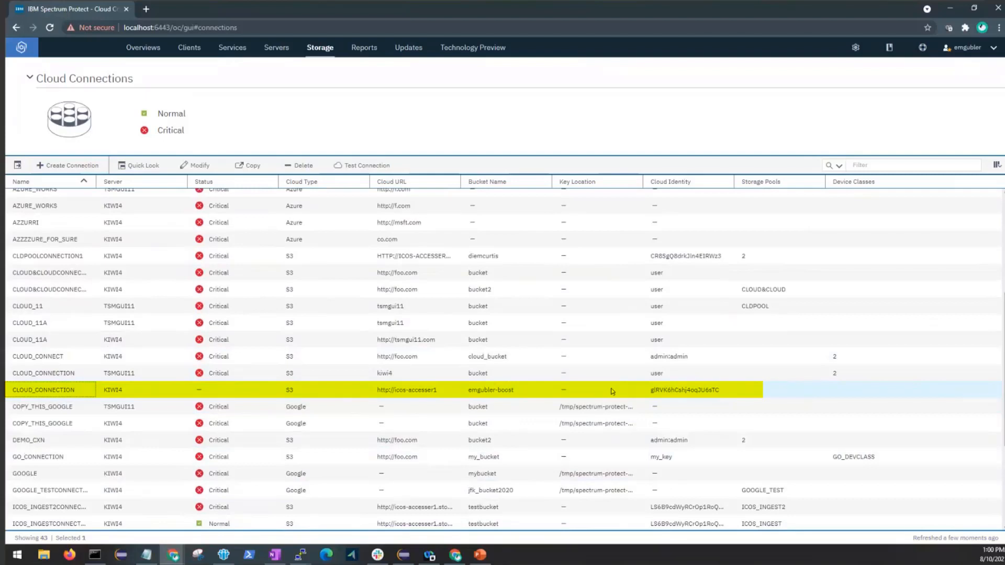
{"action": "double_click", "coordinate": [340, 391]}
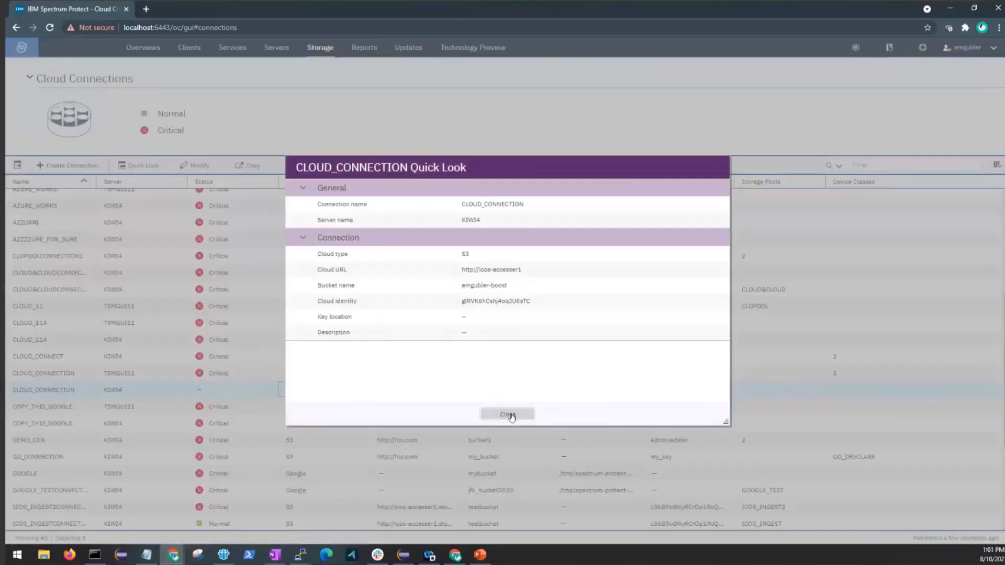
{"action": "left_click", "coordinate": [502, 415]}
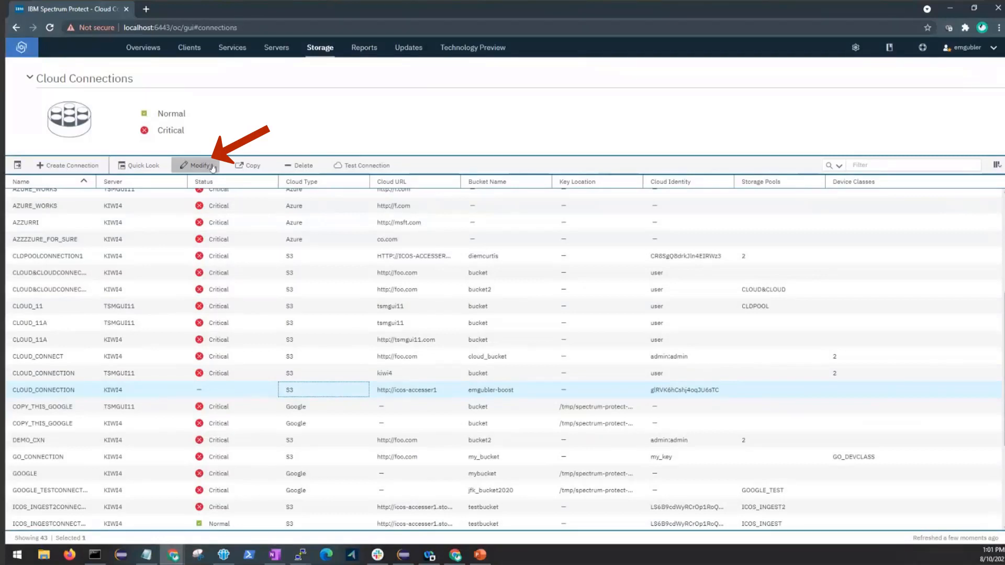
In Command Builder, run 'def devclass cloud_devc_1 devtype=cloud connection=cloud_connection'.
{"action": "left_click", "coordinate": [855, 48]}
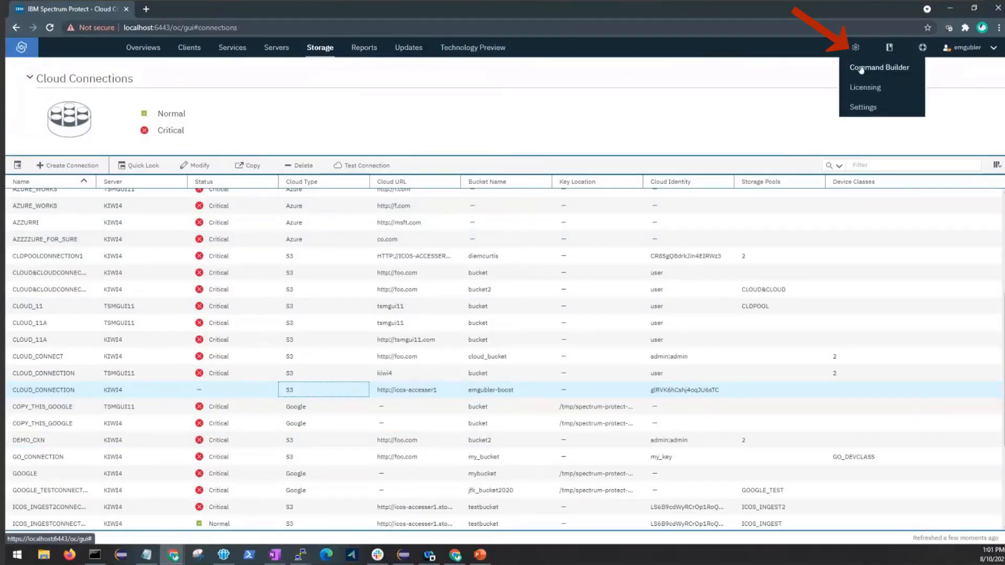
{"action": "left_click", "coordinate": [861, 68]}
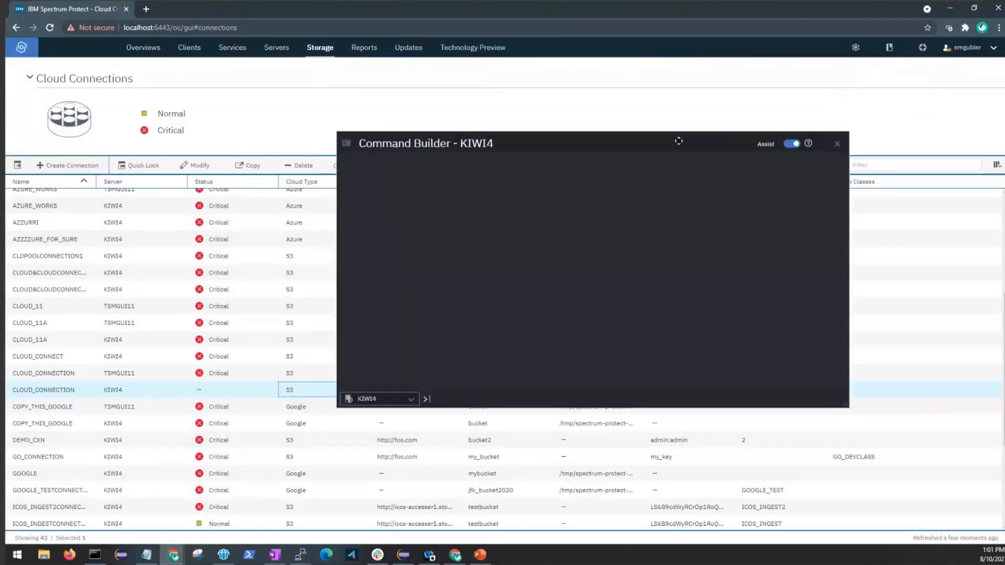
{"action": "left_click_drag", "start_coordinate": [679, 140], "coordinate": [833, 78]}
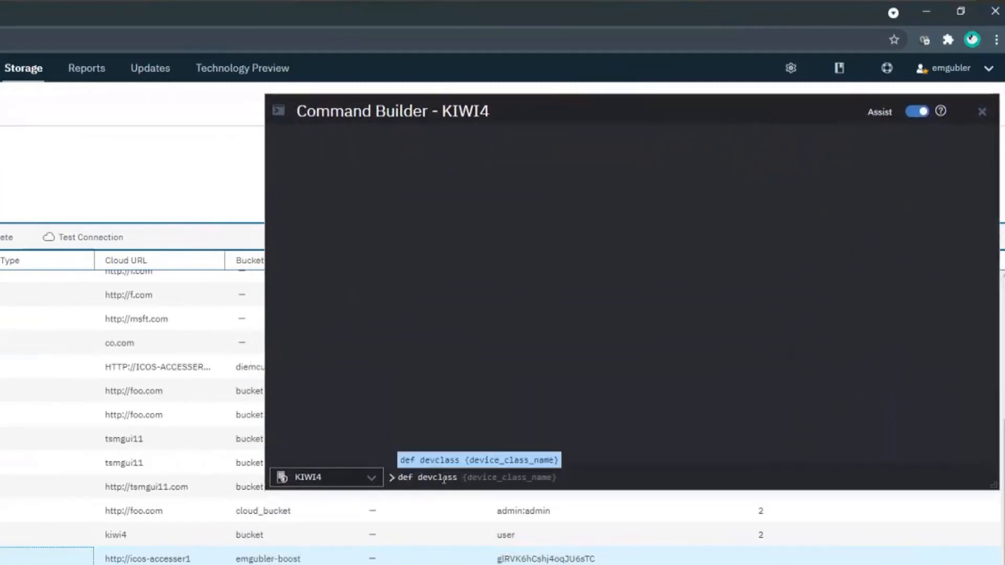
{"action": "type", "text": "cloud_devc"}
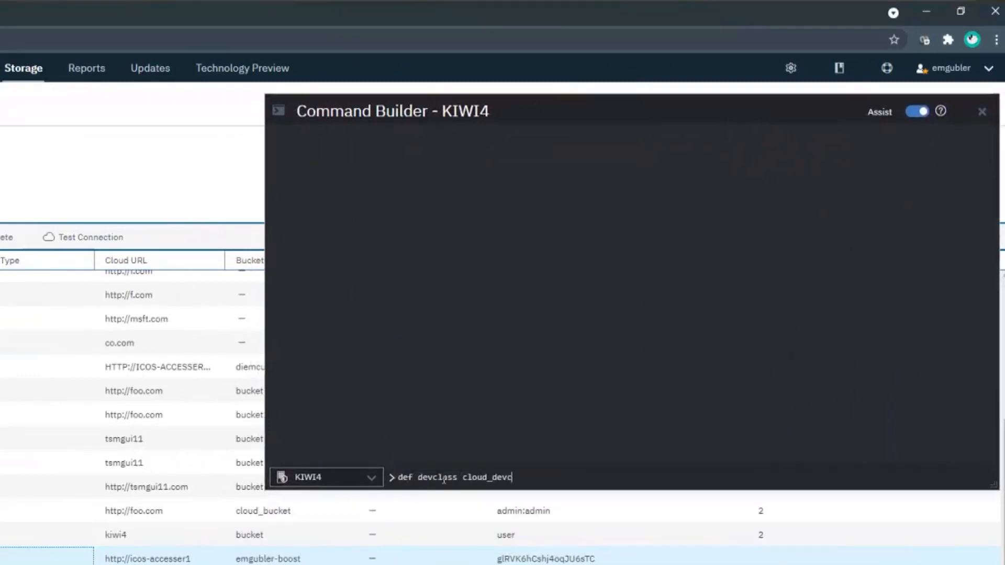
{"action": "type", "text": "_1"}
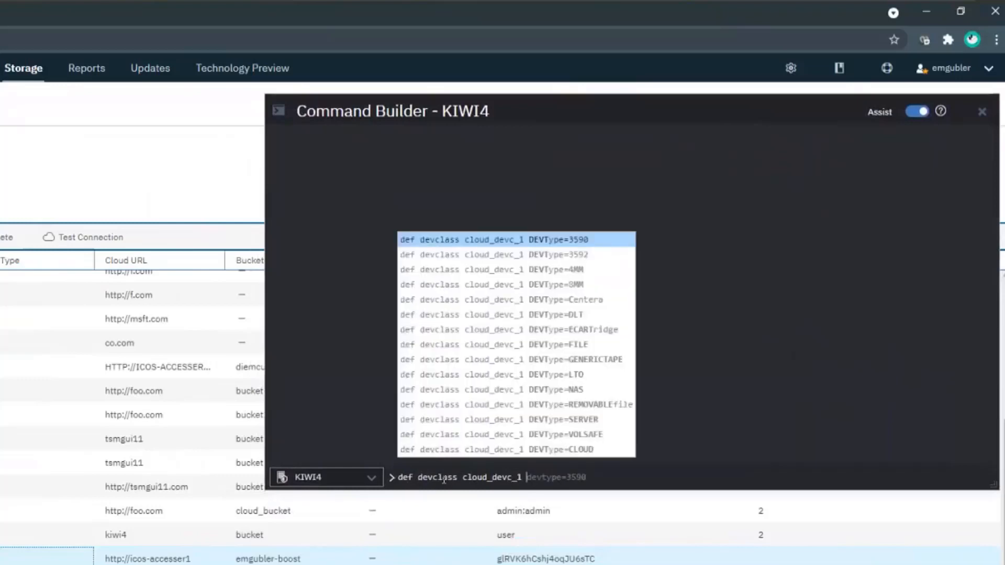
{"action": "key", "text": "Down"}
{"action": "key", "text": "Down"}
{"action": "key", "text": "Down"}
{"action": "key", "text": "End"}
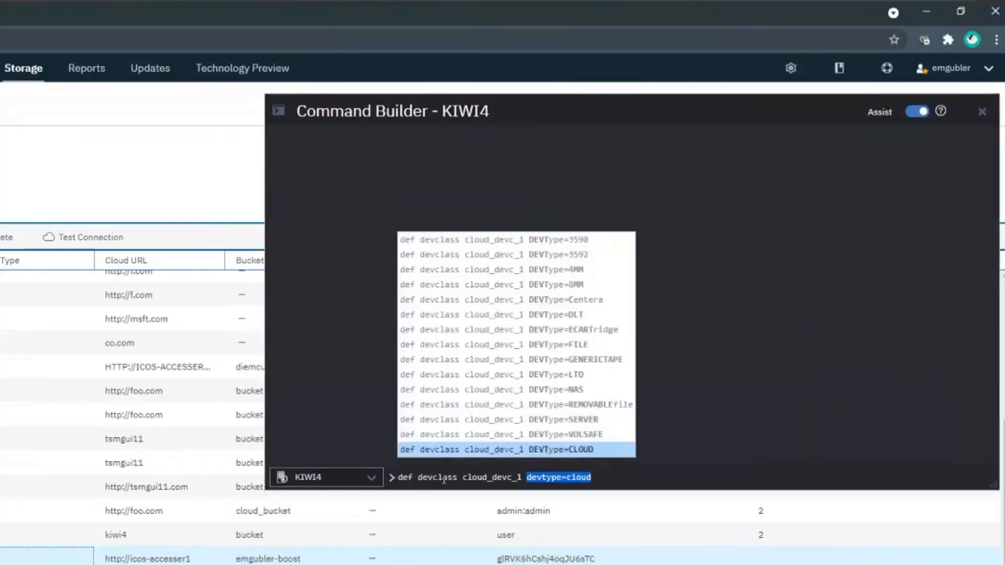
{"action": "key", "text": "Return"}
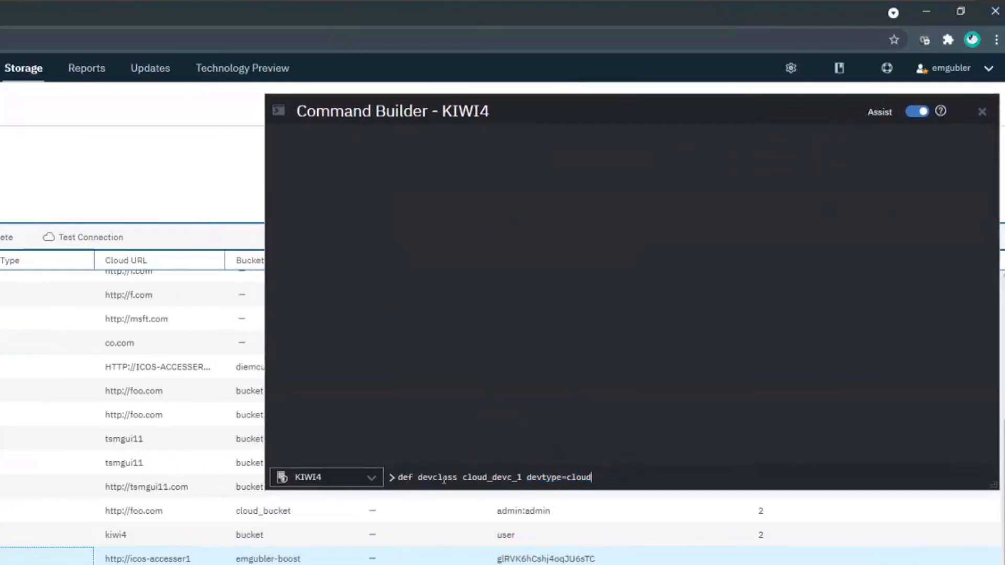
{"action": "key", "text": "Return"}
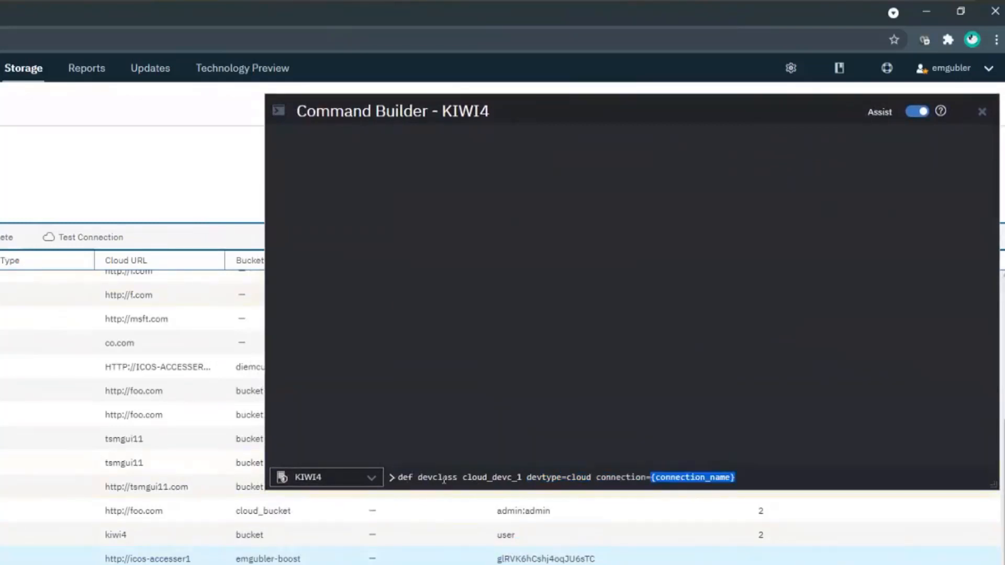
{"action": "type", "text": "clou"}
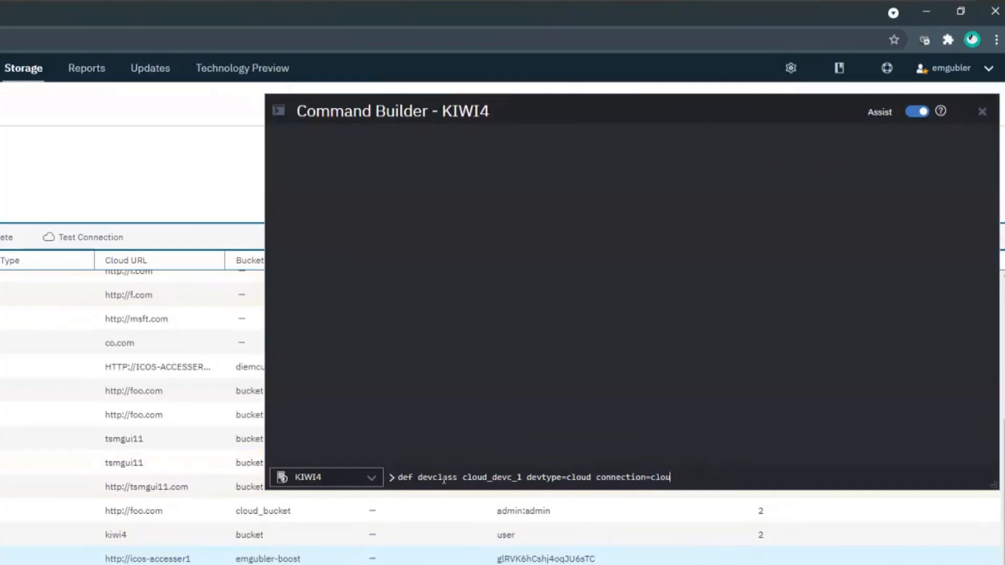
{"action": "type", "text": "d_connection"}
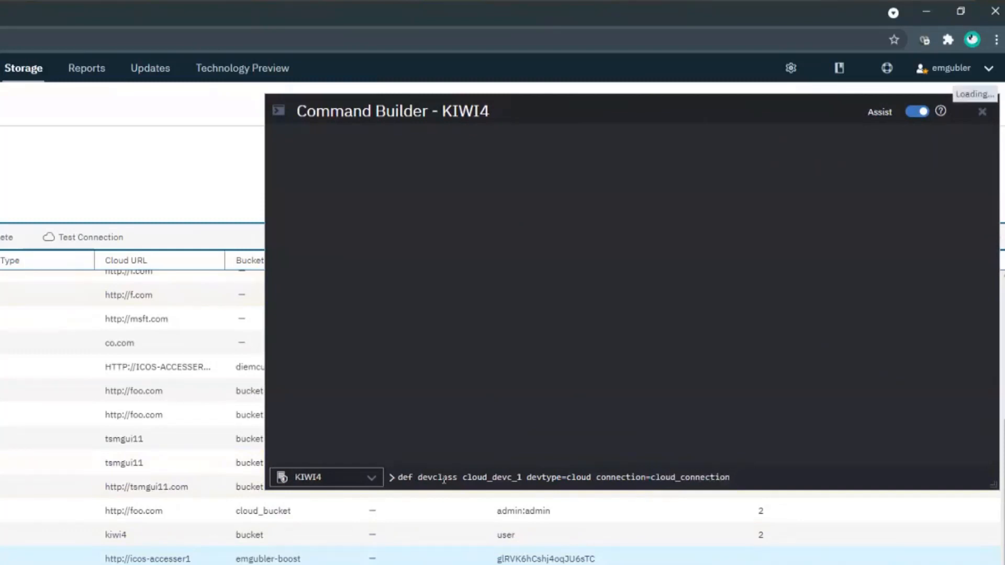
{"action": "key", "text": "Return"}
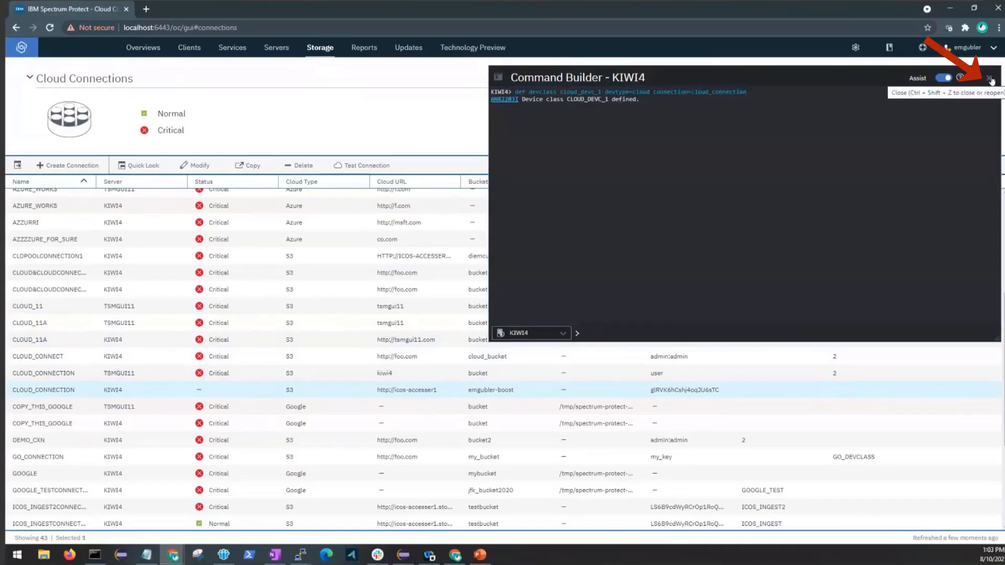
Close Command Builder and confirm CLOUD_DEVC_1 (KIWI4, type CLOUD) on the Disk or Cloud Devices page.
{"action": "left_click", "coordinate": [990, 79]}
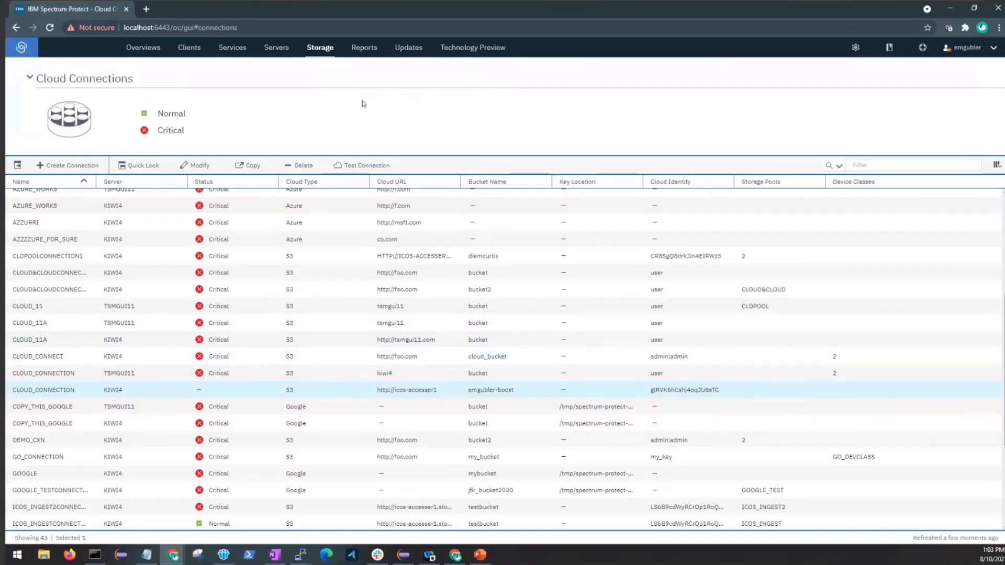
{"action": "left_click", "coordinate": [321, 53]}
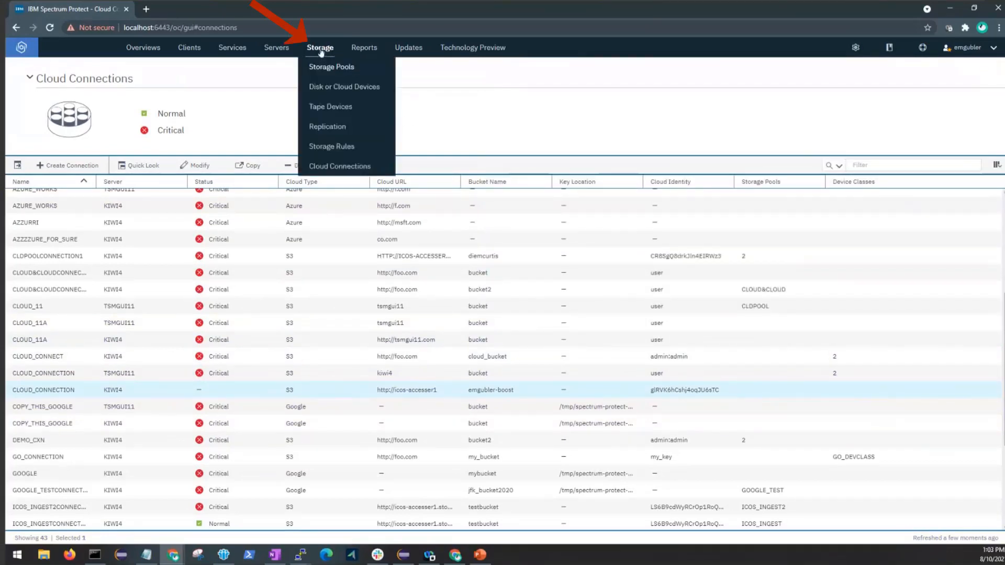
{"action": "left_click", "coordinate": [367, 89]}
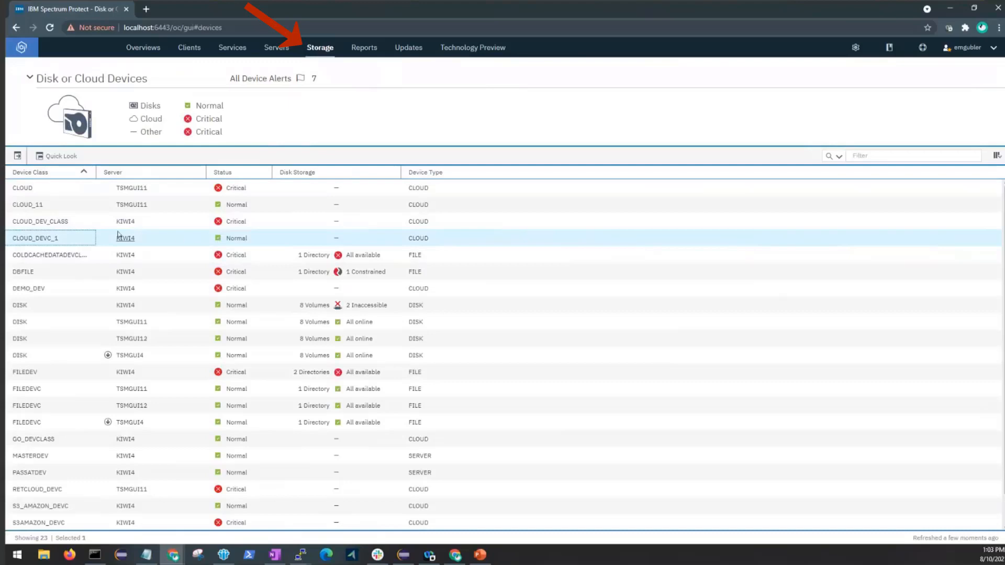
{"action": "mouse_move", "coordinate": [320, 52]}
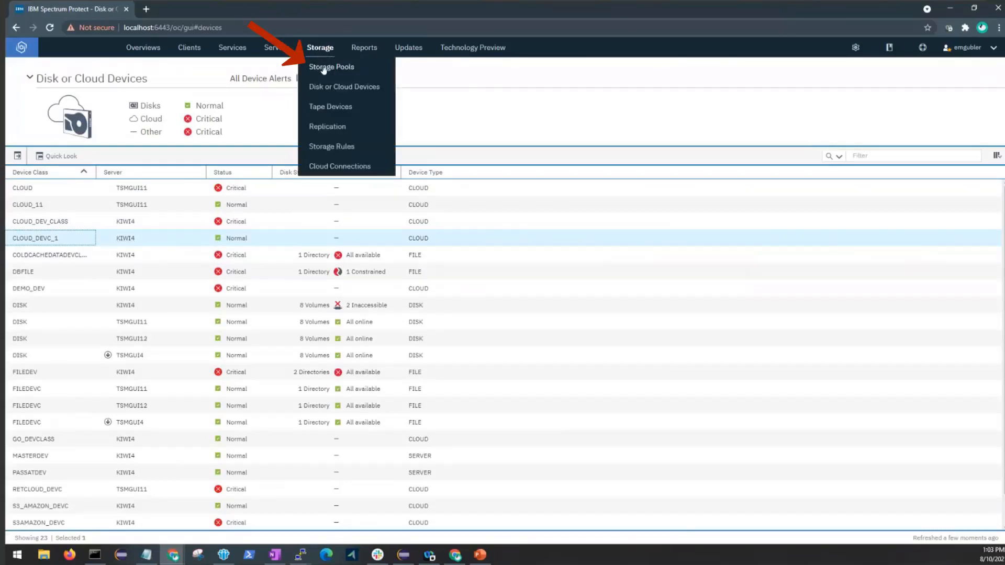
Start adding a new storage pool of the Retention type.
{"action": "left_click", "coordinate": [324, 70]}
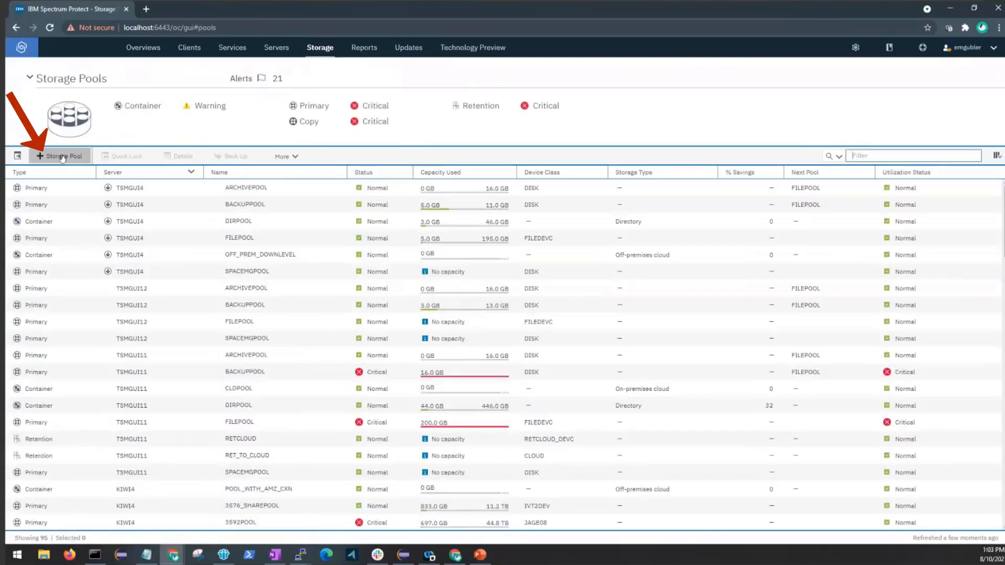
{"action": "left_click", "coordinate": [62, 159]}
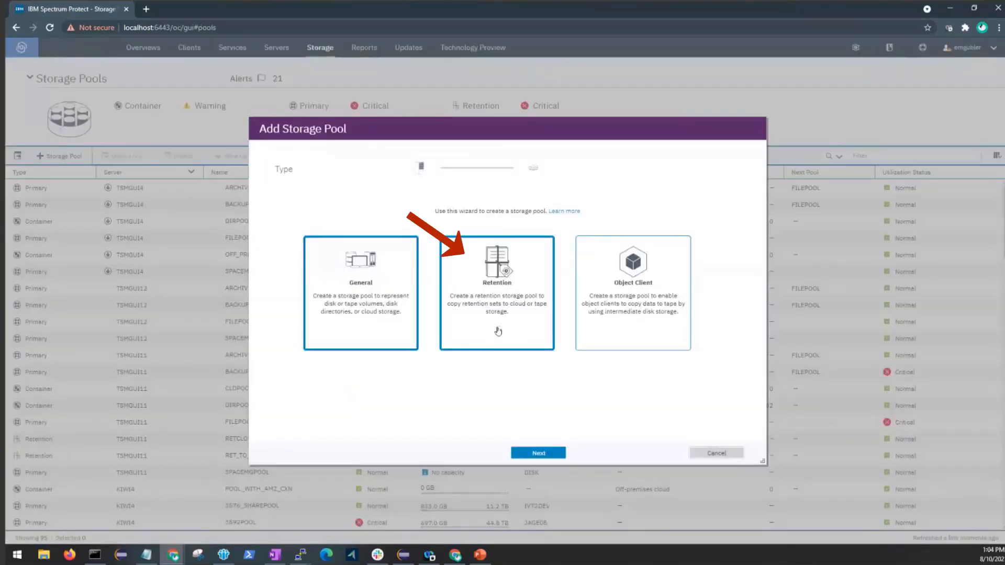
{"action": "left_click", "coordinate": [498, 331]}
{"action": "left_click", "coordinate": [520, 454]}
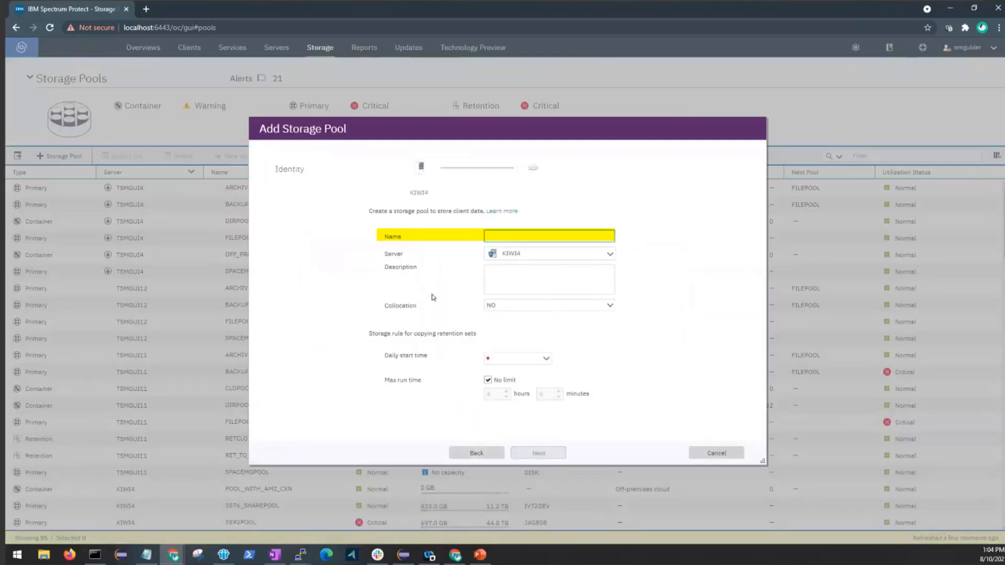
Name the pool RET_CLOUD_1 with a 12:00 AM daily start time and no run-time limit.
{"action": "type", "text": "ret_cloud_1"}
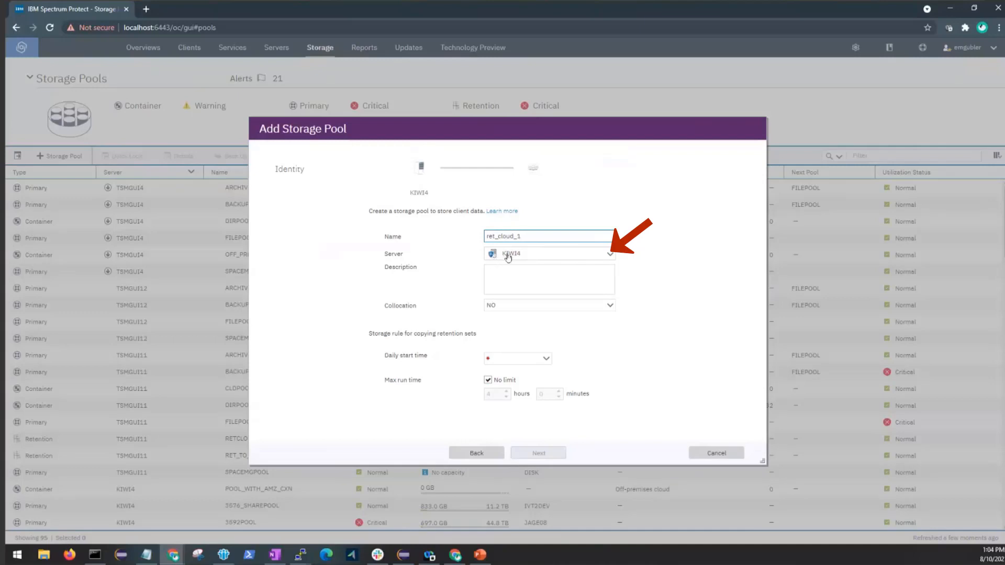
{"action": "left_click", "coordinate": [493, 275]}
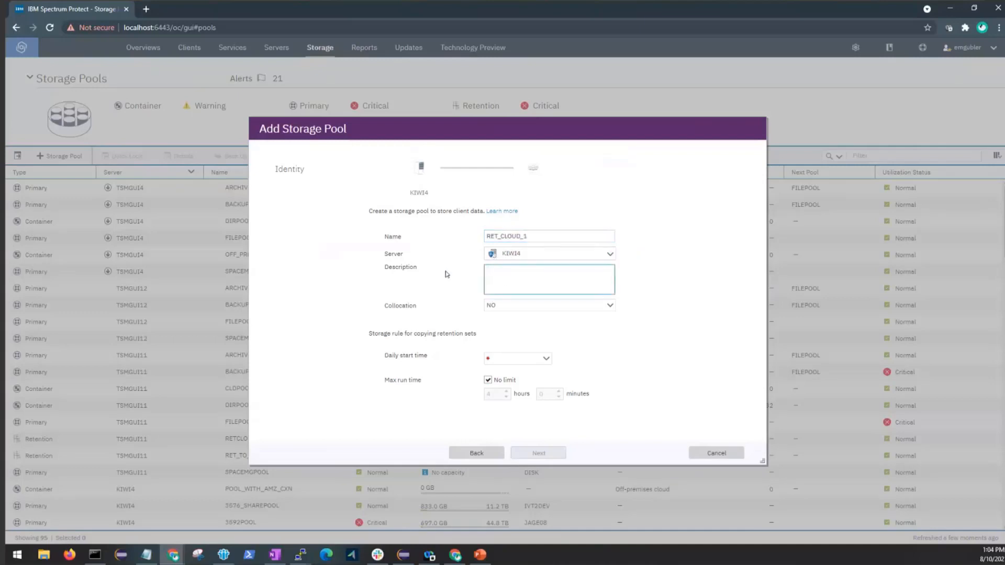
{"action": "left_click", "coordinate": [547, 360]}
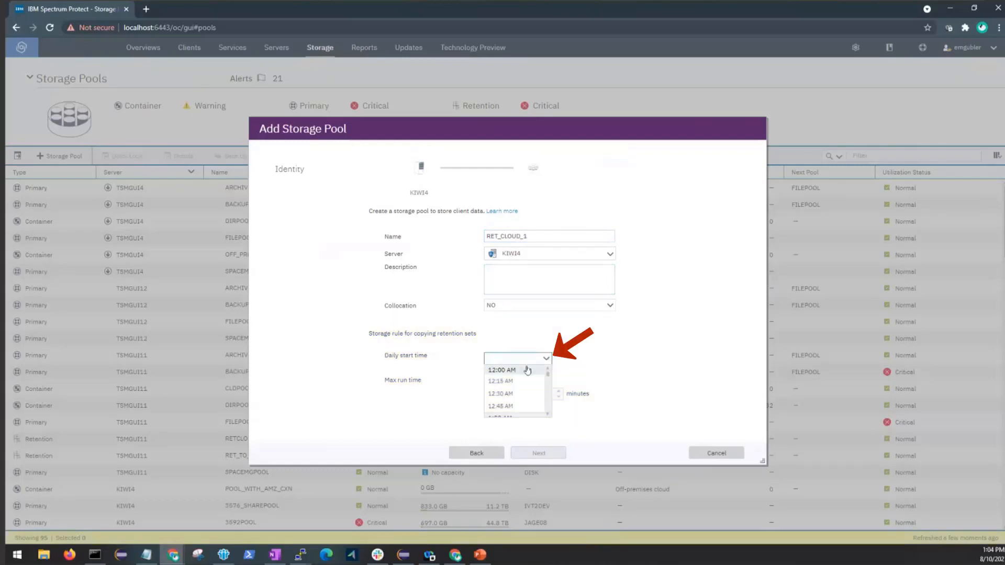
{"action": "left_click", "coordinate": [524, 371]}
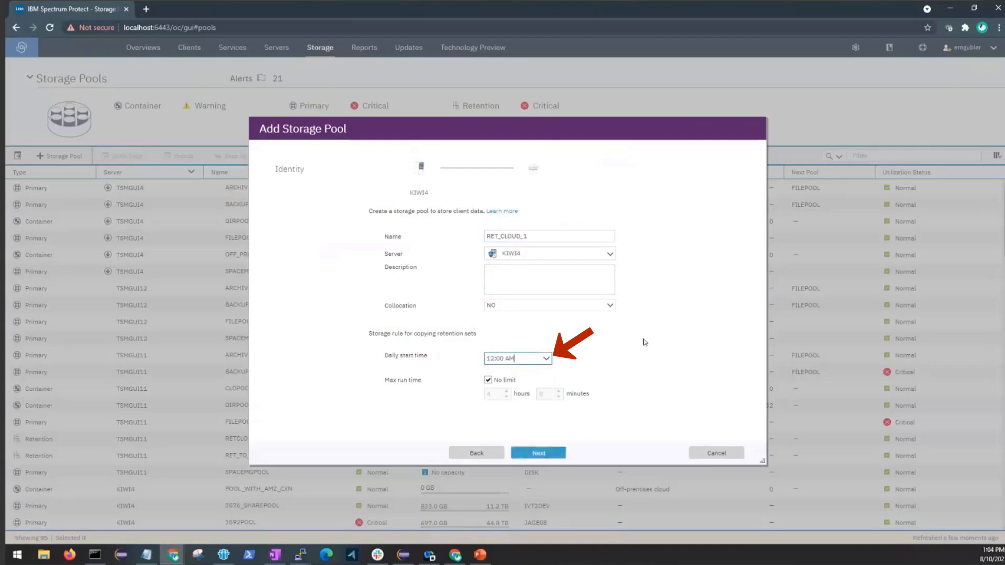
{"action": "left_click", "coordinate": [489, 380]}
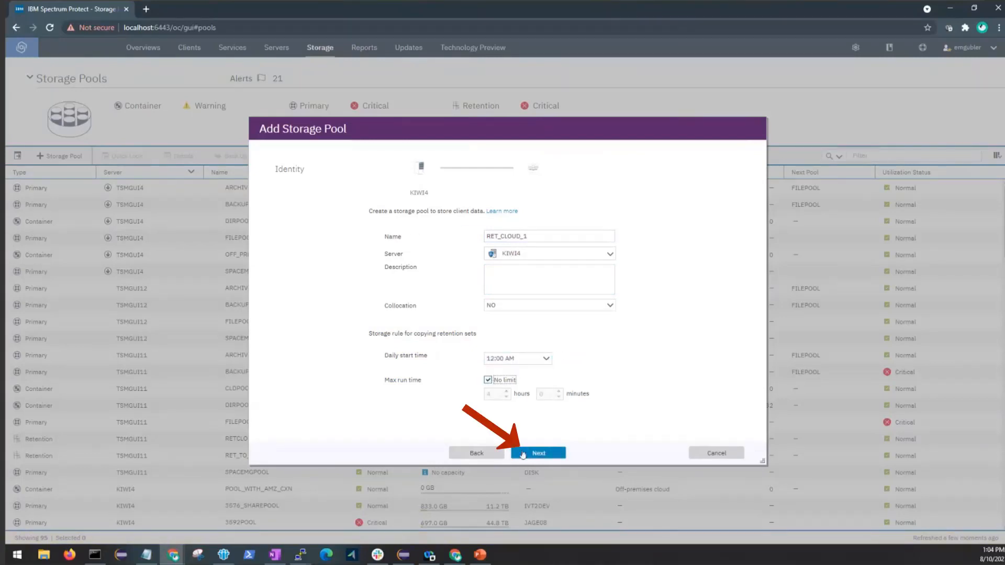
{"action": "left_click", "coordinate": [538, 453]}
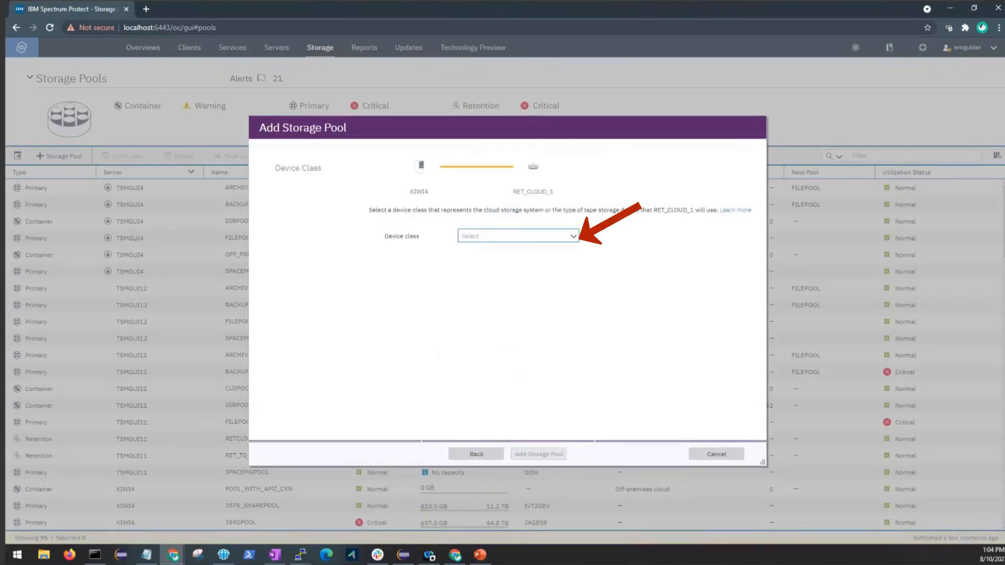
Use device class CLOUD_DEVC_1, keep encryption enabled, and add the RET_CLOUD_1 pool.
{"action": "left_click", "coordinate": [575, 239]}
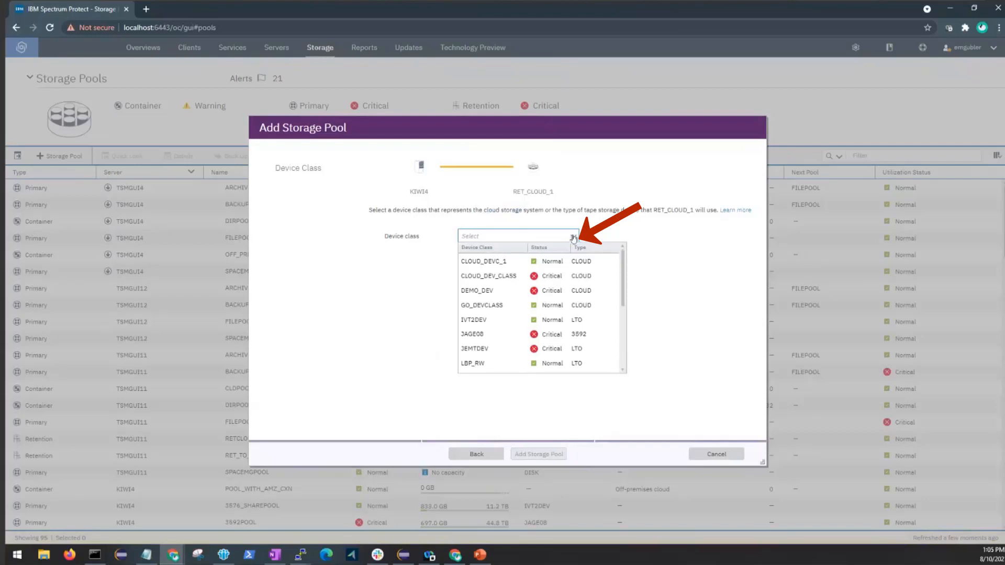
{"action": "left_click", "coordinate": [518, 261]}
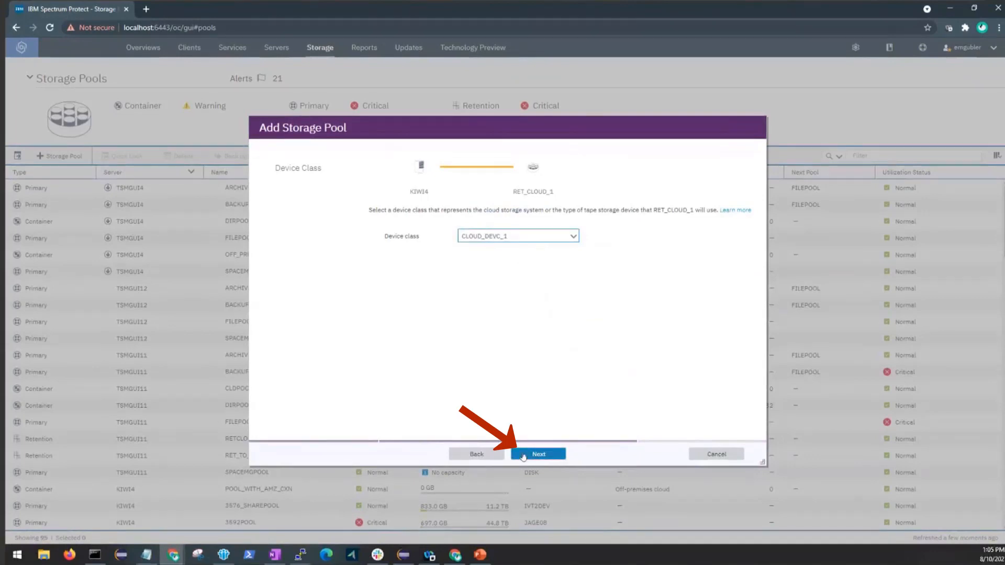
{"action": "left_click", "coordinate": [521, 454]}
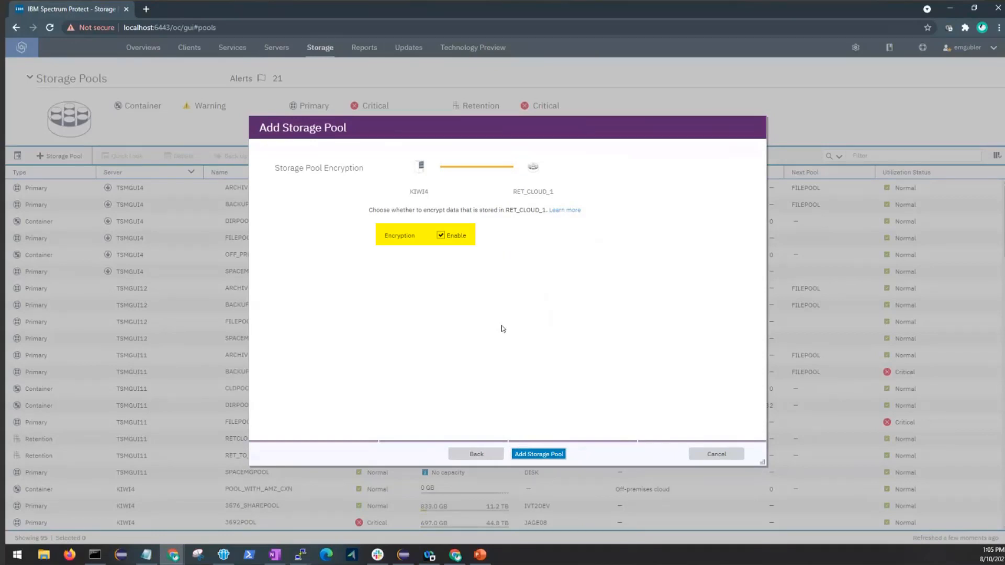
{"action": "left_click", "coordinate": [441, 236]}
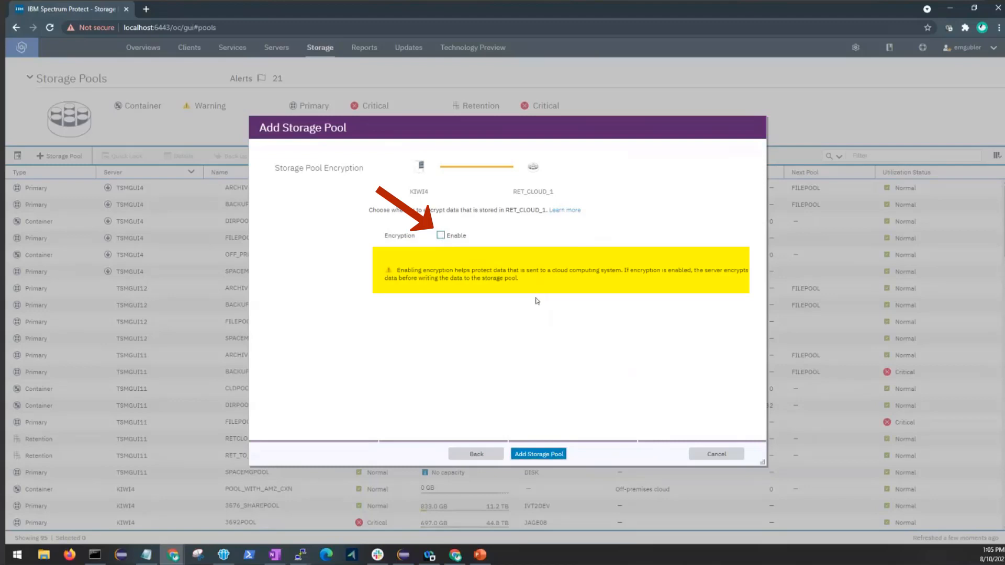
{"action": "left_click", "coordinate": [440, 236]}
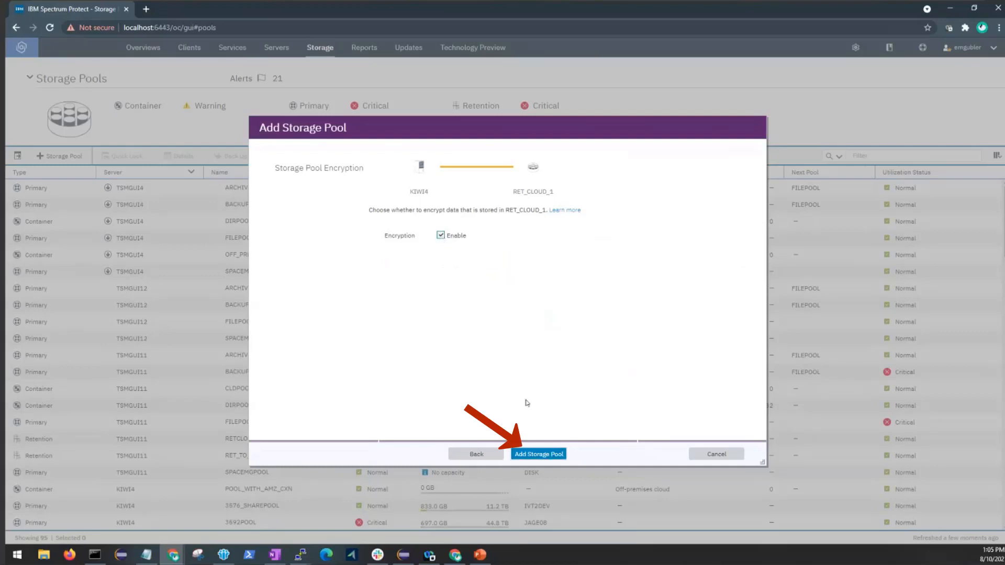
{"action": "left_click", "coordinate": [539, 456]}
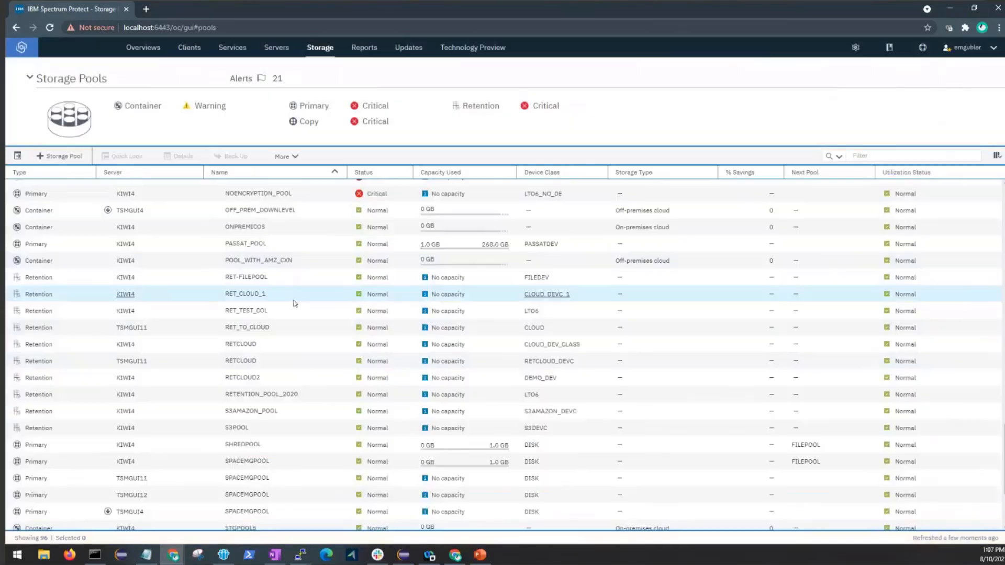
Close the finished Add Storage Pool wizard.
{"action": "left_click", "coordinate": [306, 295]}
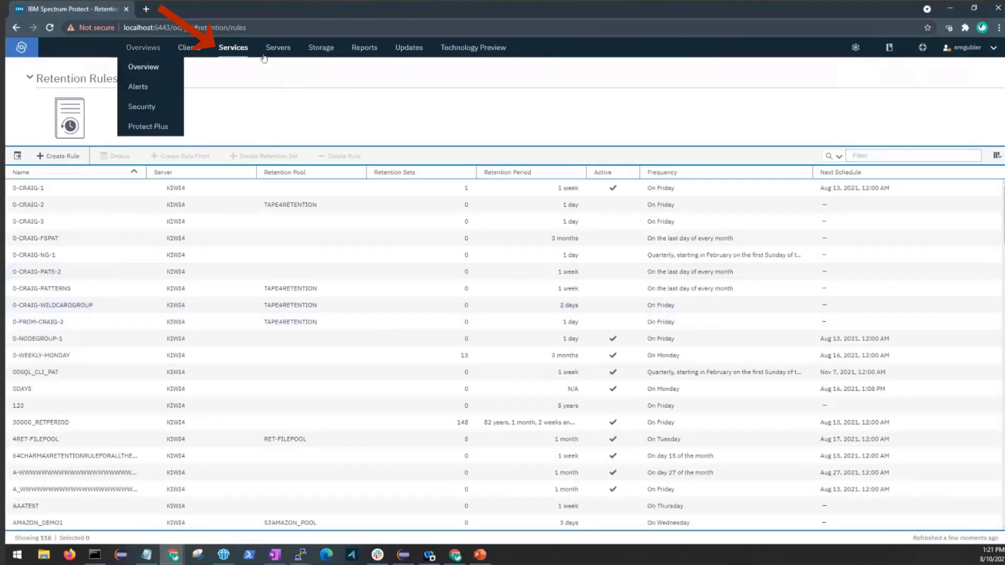
Create retention rule RET_CLOUD_RULE_1 running on Thursday, keeping retention sets for 1 month.
{"action": "mouse_move", "coordinate": [230, 48]}
{"action": "left_click", "coordinate": [245, 93]}
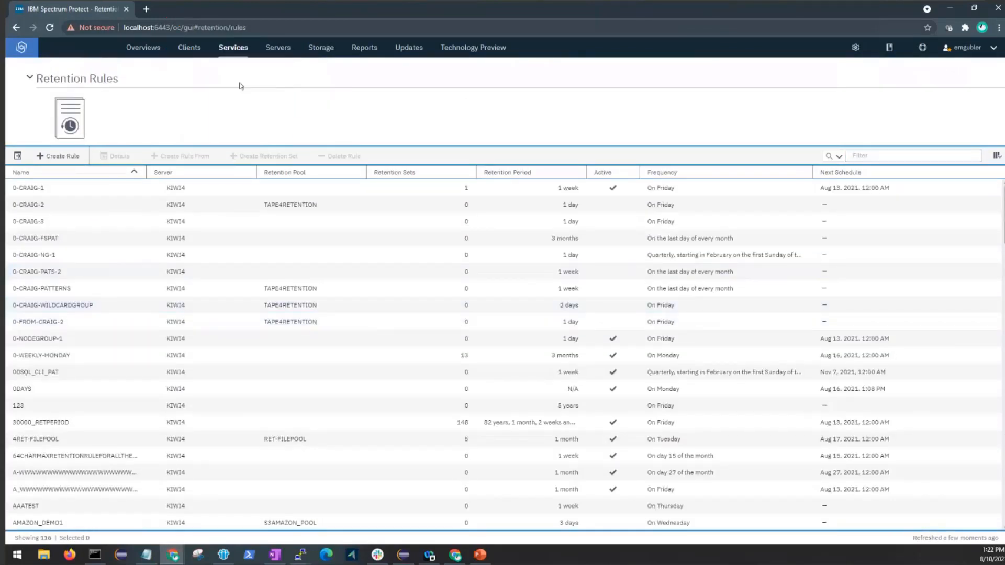
{"action": "left_click", "coordinate": [60, 156]}
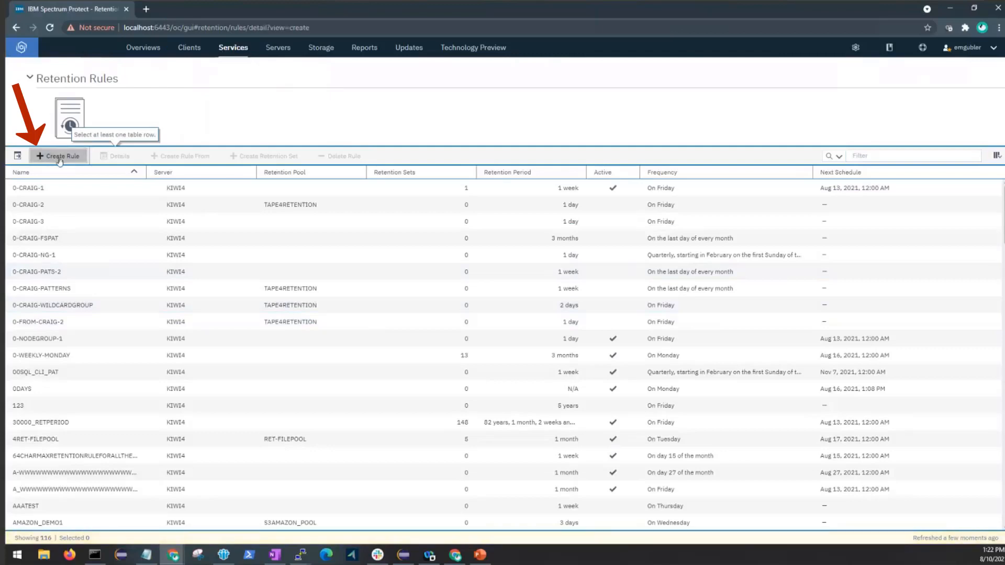
{"action": "type", "text": "RET_CL"}
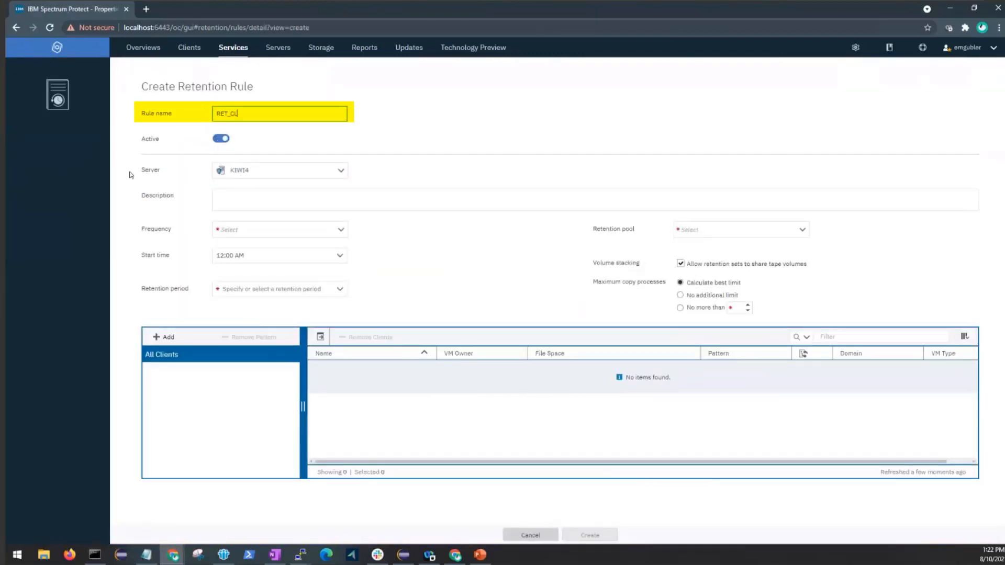
{"action": "type", "text": "OUD_RULE_1"}
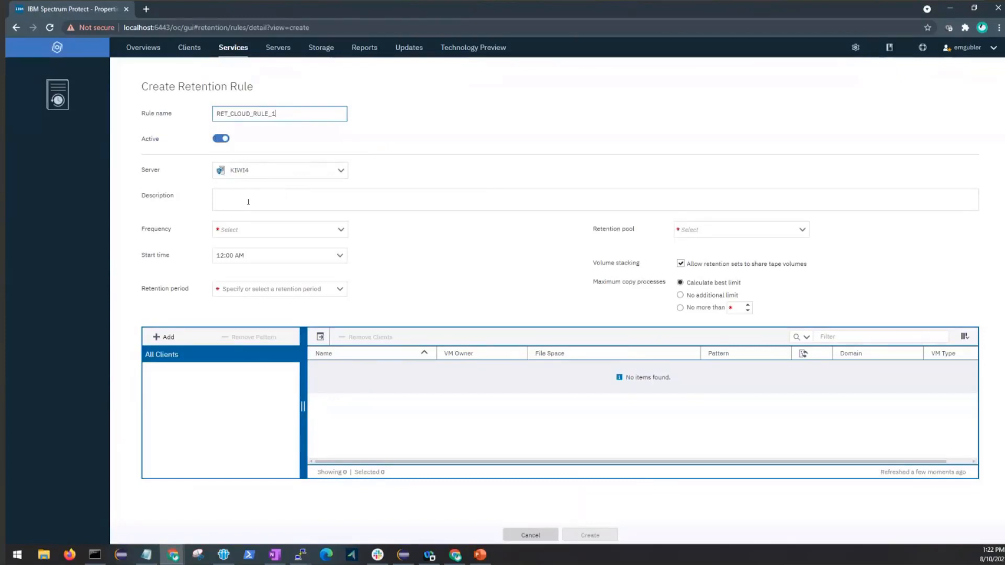
{"action": "left_click", "coordinate": [309, 230]}
{"action": "left_click", "coordinate": [286, 315]}
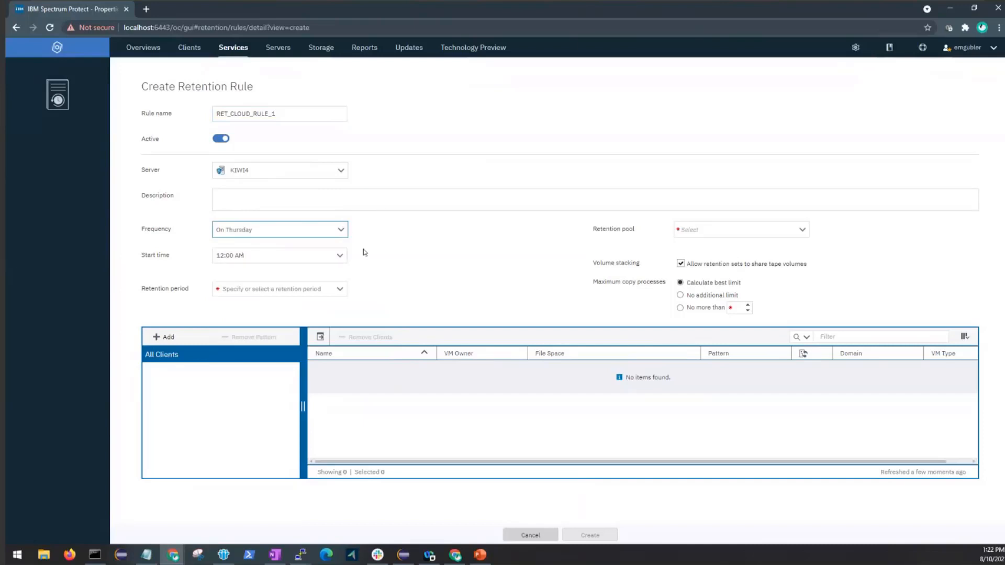
{"action": "left_click", "coordinate": [339, 292]}
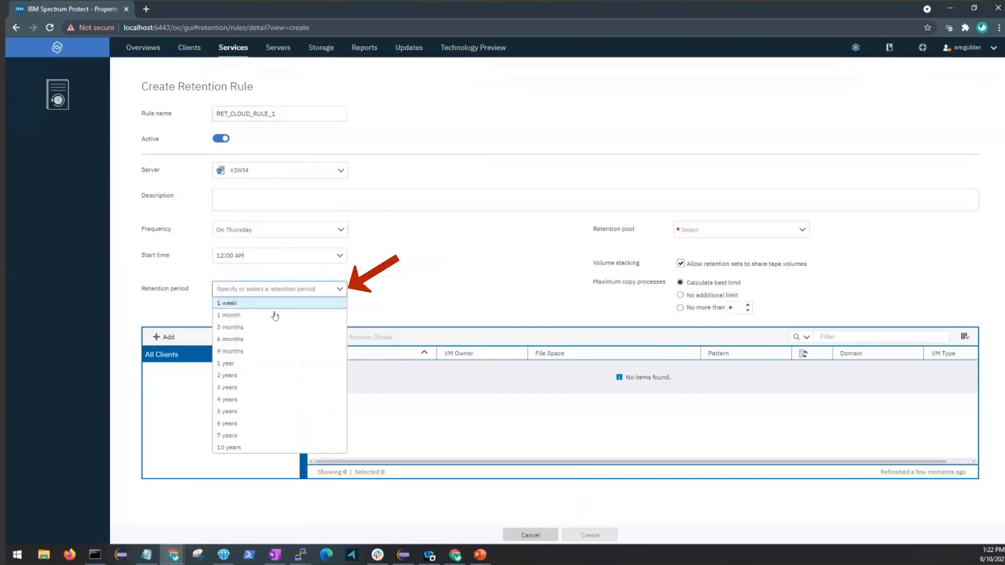
{"action": "left_click", "coordinate": [259, 315]}
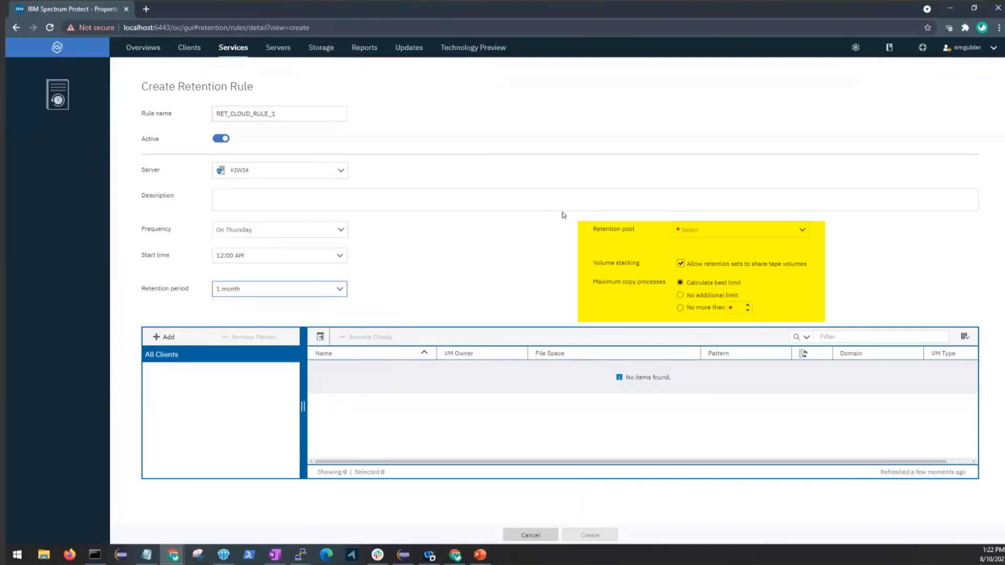
Select RET_CLOUD_1 as the rule's retention pool.
{"action": "left_click", "coordinate": [801, 230]}
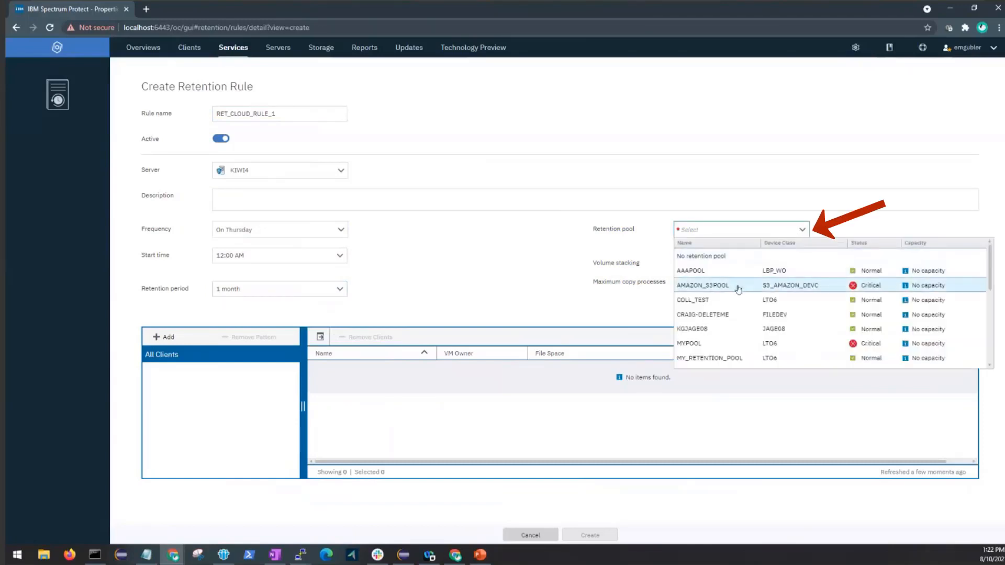
{"action": "scroll", "coordinate": [742, 283], "scroll_direction": "down", "scroll_amount": 3}
{"action": "scroll", "coordinate": [738, 288], "scroll_direction": "down", "scroll_amount": 1}
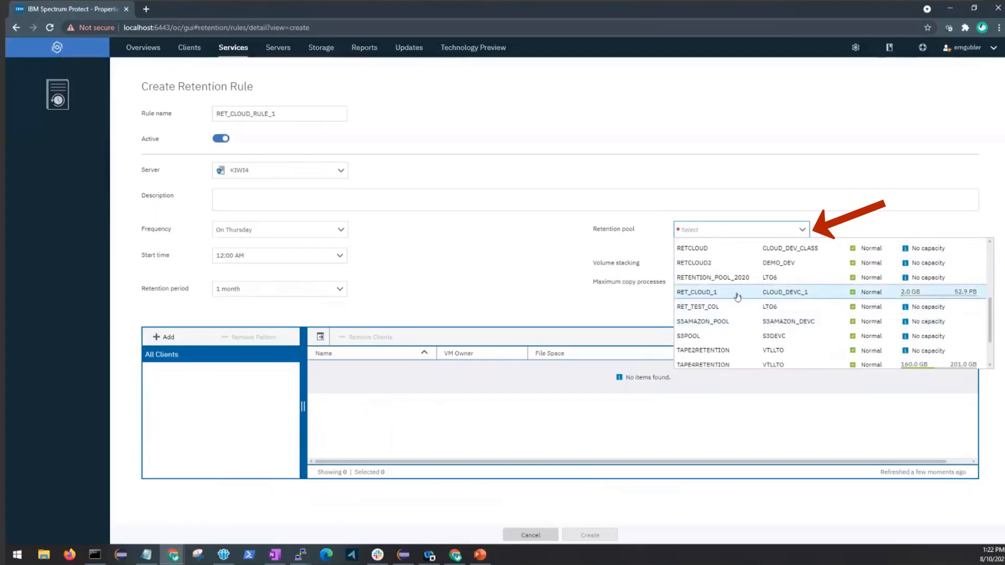
{"action": "left_click", "coordinate": [917, 296]}
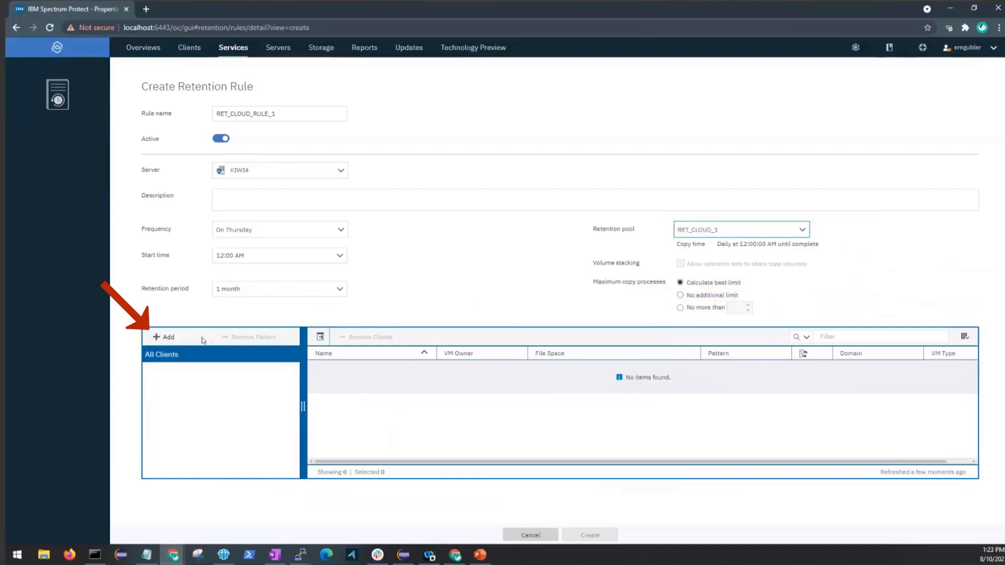
Add individual client NODE1 with all its file spaces to the rule.
{"action": "left_click", "coordinate": [174, 338]}
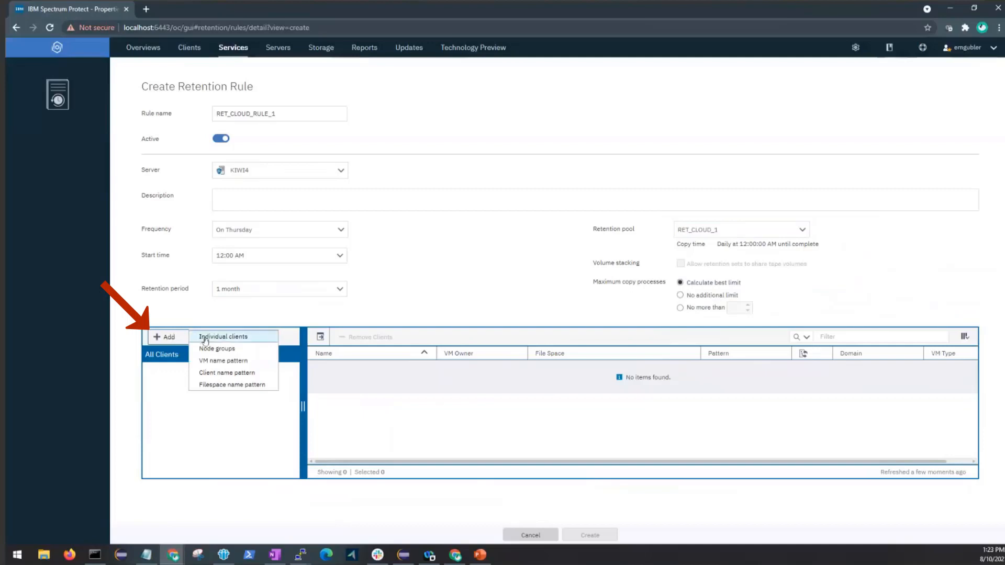
{"action": "left_click", "coordinate": [205, 339]}
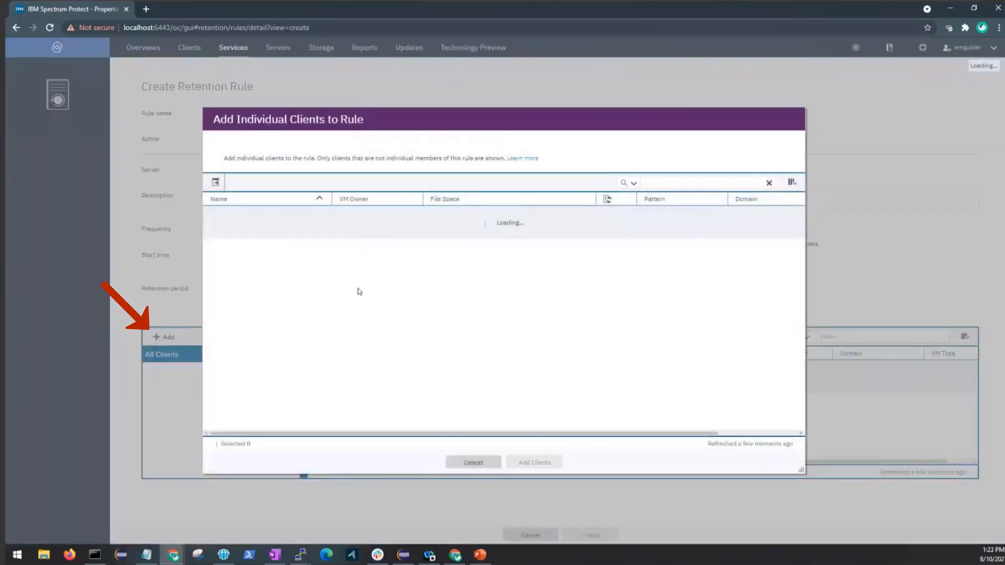
{"action": "left_click", "coordinate": [679, 182]}
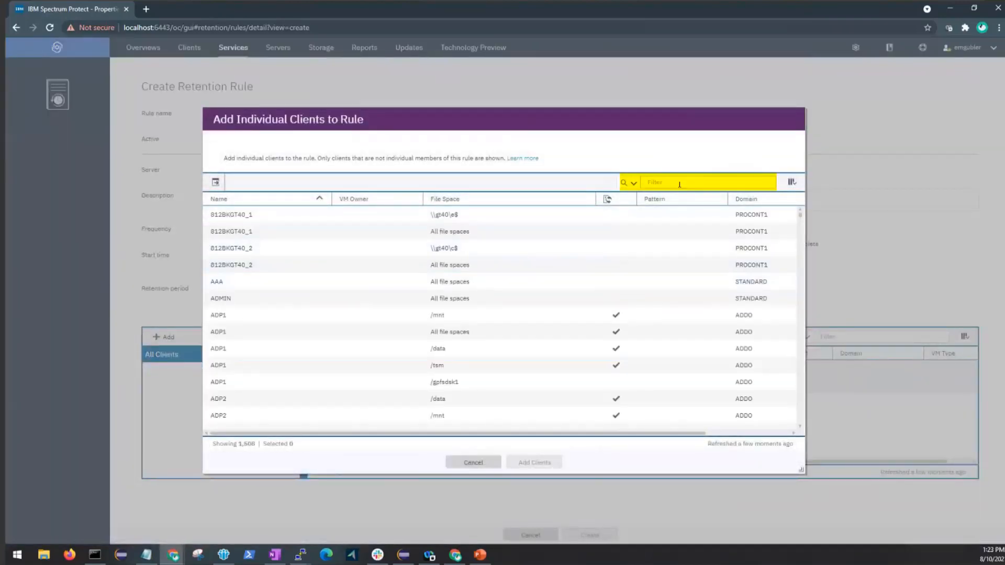
{"action": "type", "text": "NODE"}
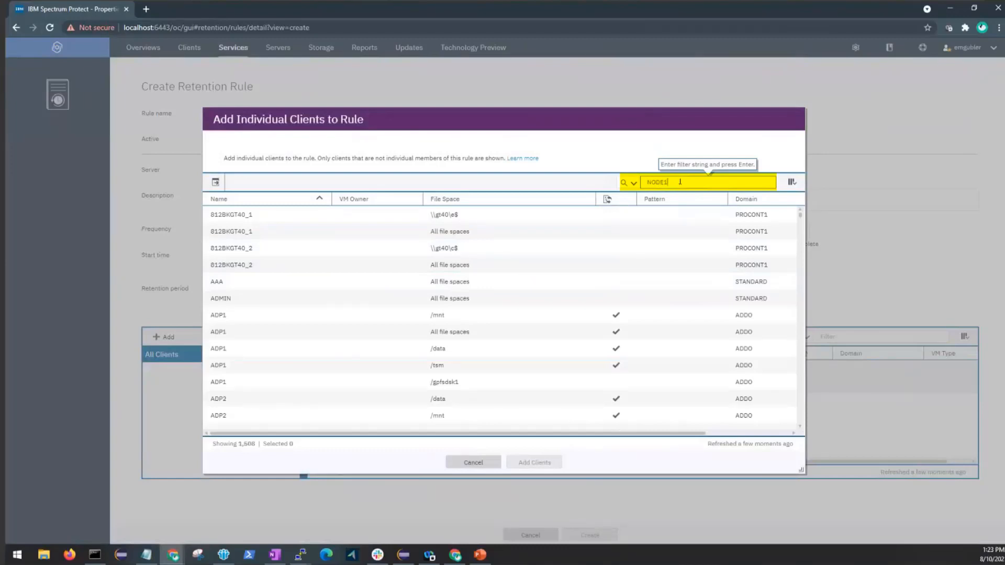
{"action": "type", "text": "1"}
{"action": "key", "text": "Return"}
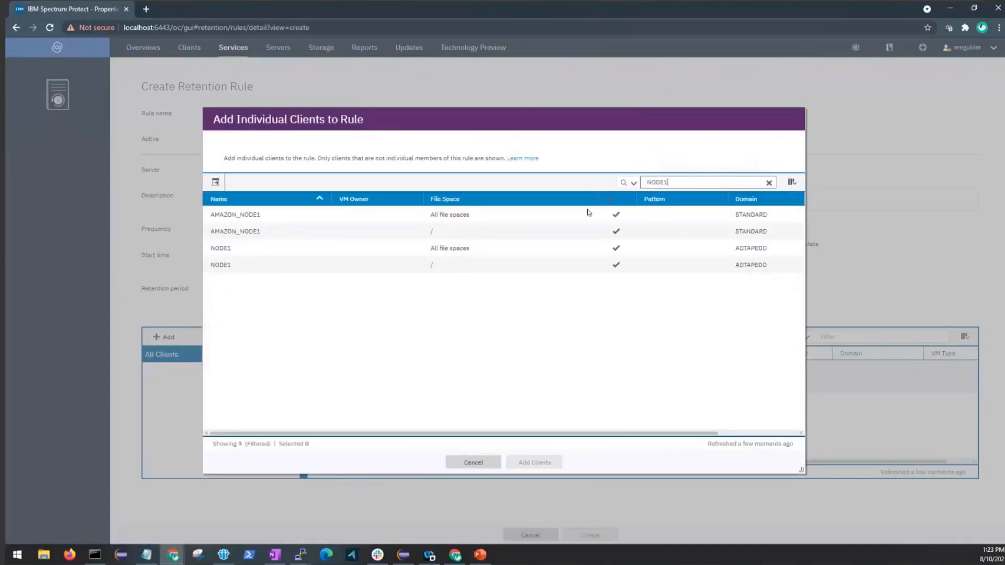
{"action": "left_click", "coordinate": [333, 248]}
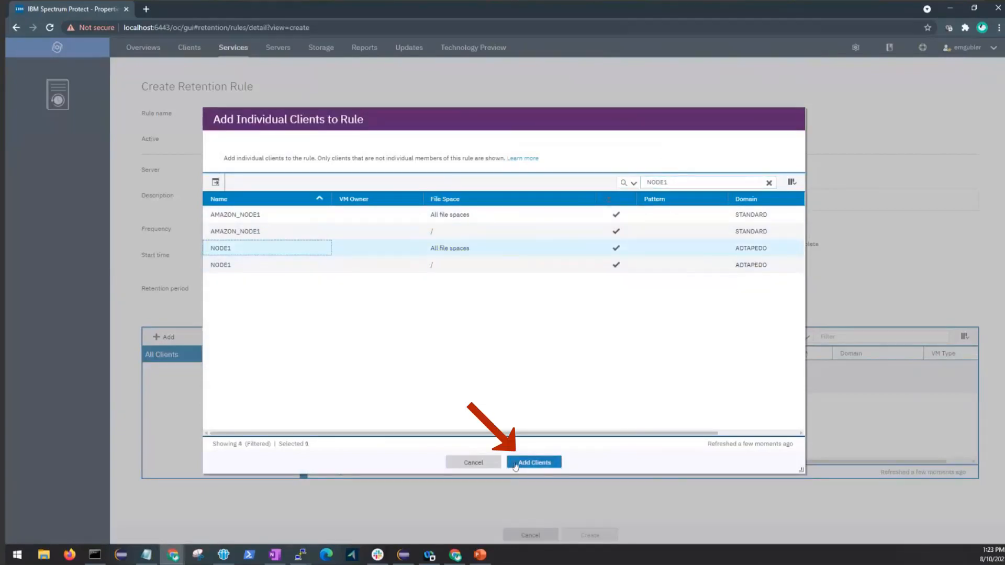
{"action": "left_click", "coordinate": [533, 462]}
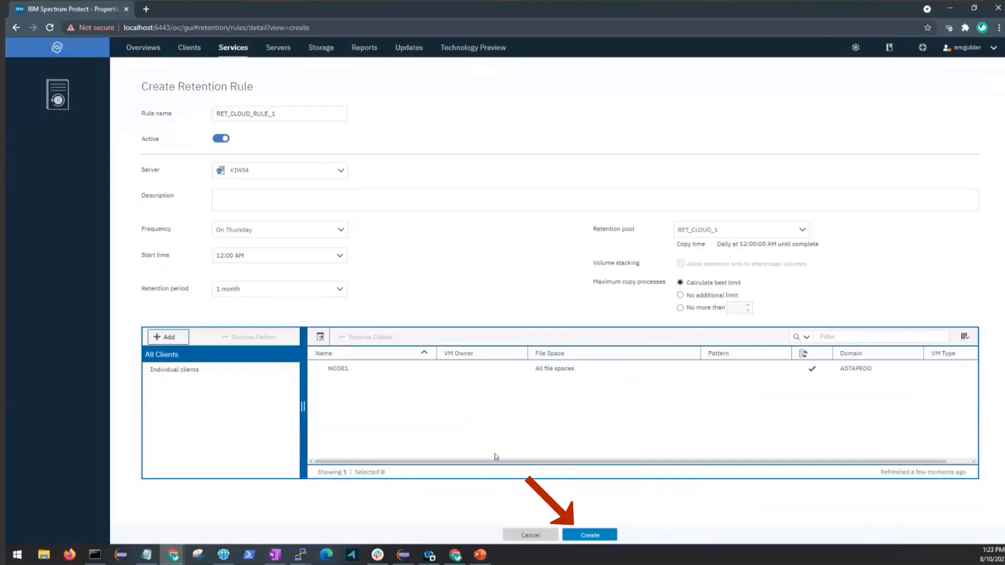
Create retention rule RET_CLOUD_RULE_1 (pool RET_CLOUD_1, 1 month, Thursdays) and select it in the list.
{"action": "left_click", "coordinate": [572, 537]}
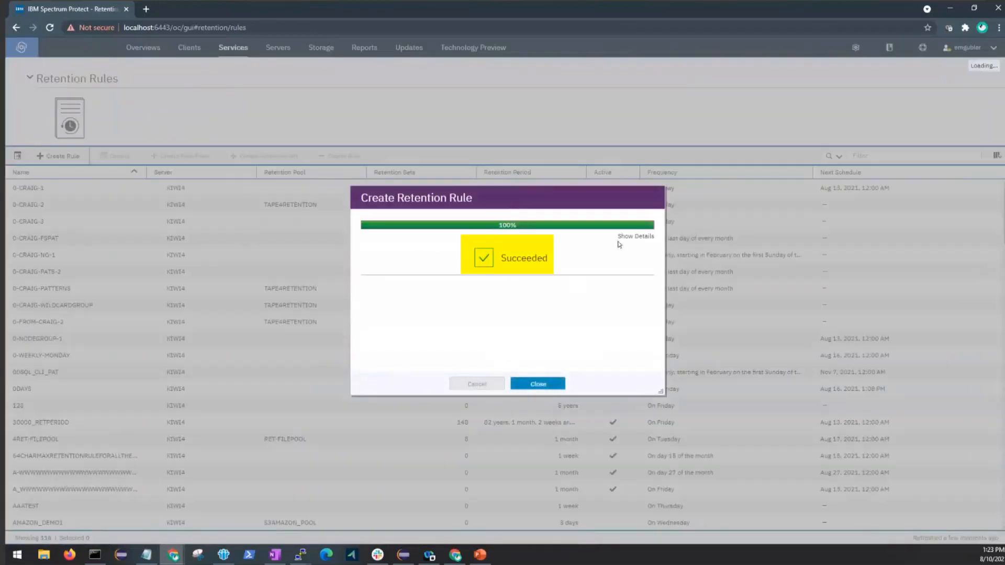
{"action": "left_click", "coordinate": [630, 236]}
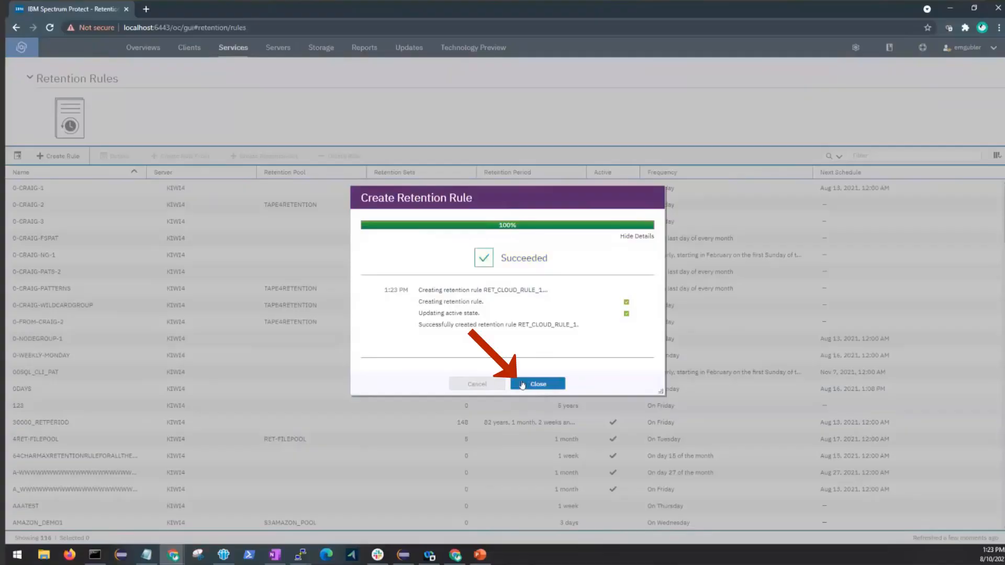
{"action": "left_click", "coordinate": [522, 384]}
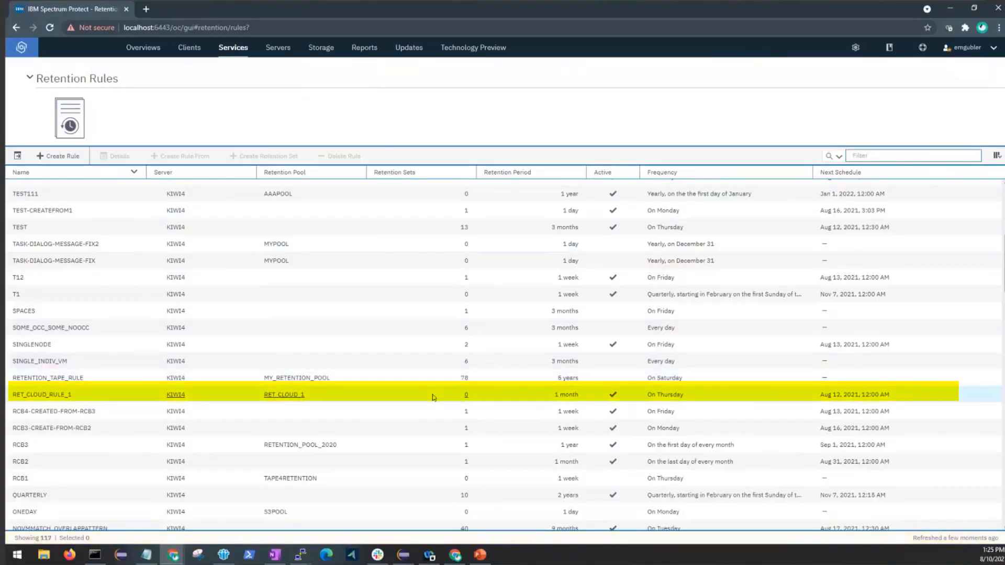
{"action": "left_click", "coordinate": [433, 397]}
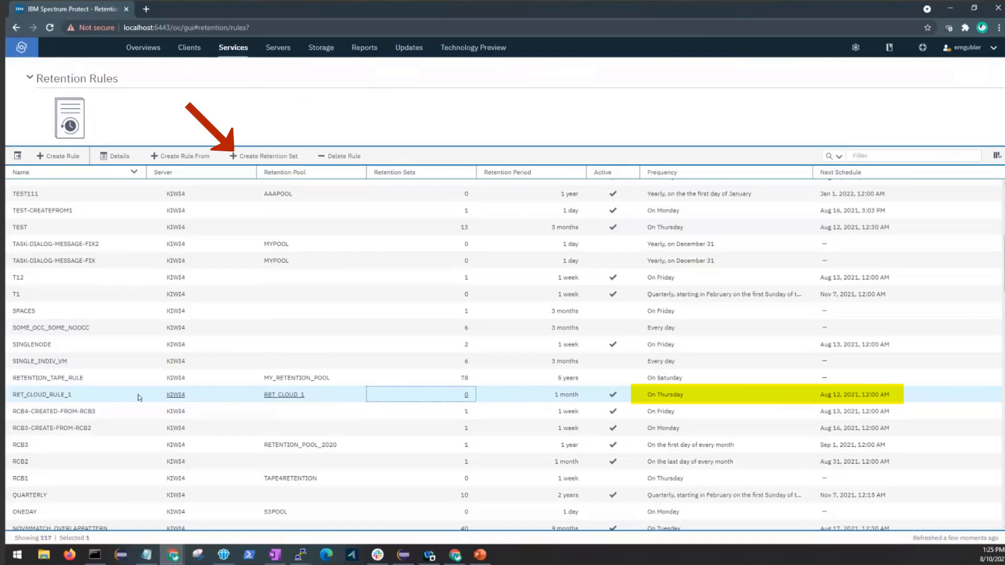
Start retention set RET_CLOUD_SET_2 from this rule with a 1-month retention period.
{"action": "left_click", "coordinate": [266, 157]}
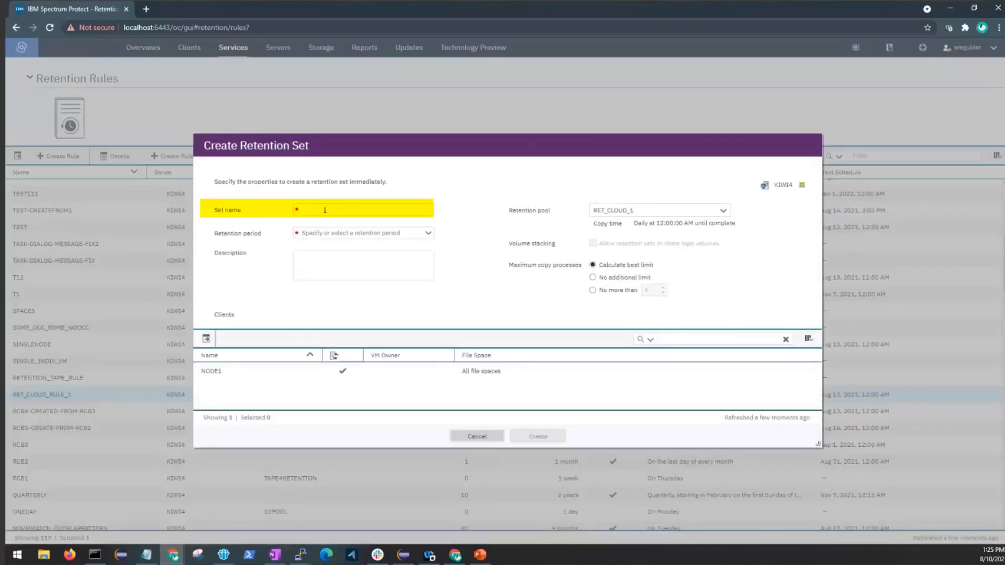
{"action": "left_click", "coordinate": [370, 211]}
{"action": "type", "text": "RET_CLOUD_SET"}
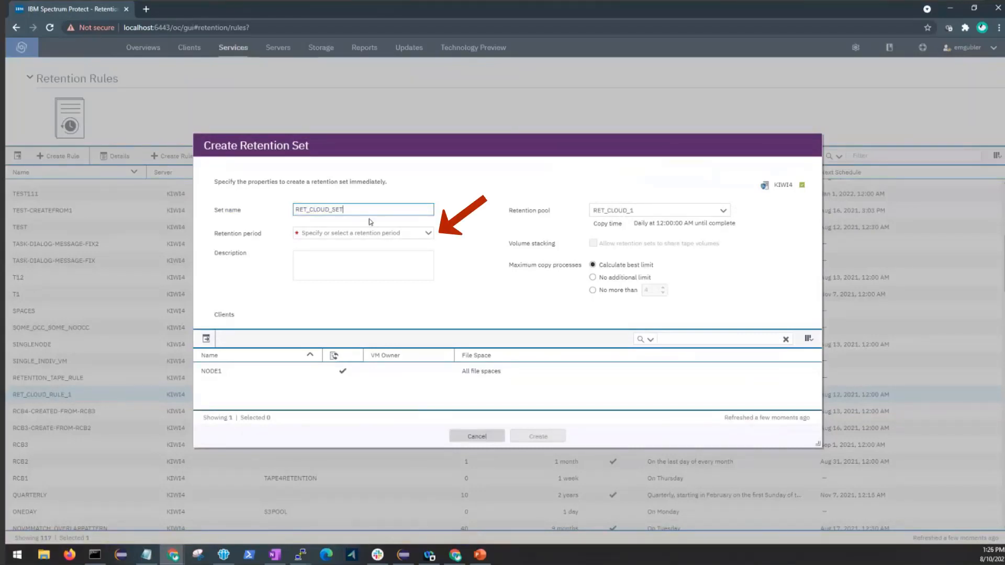
{"action": "type", "text": "_2"}
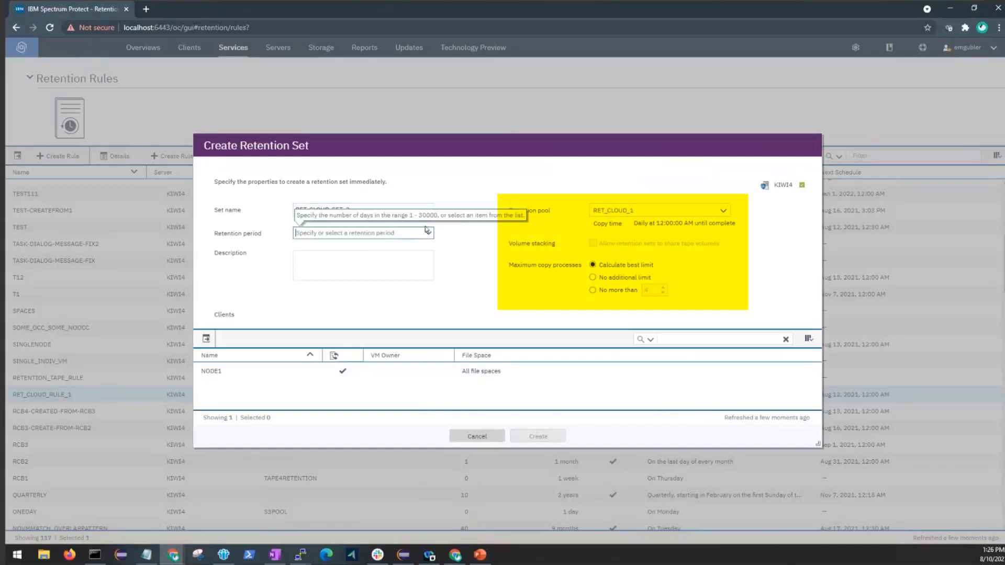
{"action": "left_click", "coordinate": [429, 234]}
{"action": "left_click", "coordinate": [388, 262]}
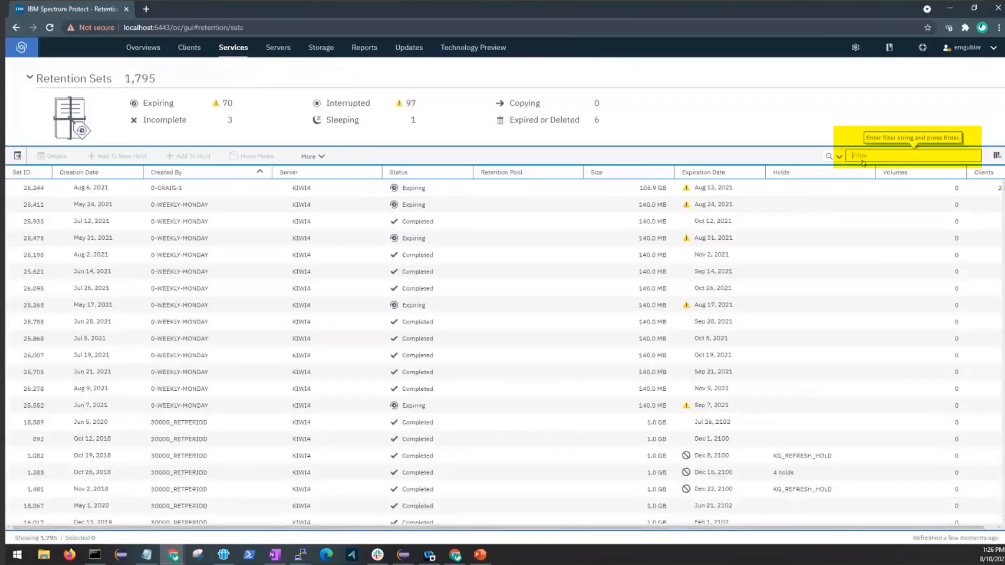
Filter retention sets by CLOUD, then bring up more actions for client NODE1 on Clients.
{"action": "type", "text": "CLOUD"}
{"action": "key", "text": "Return"}
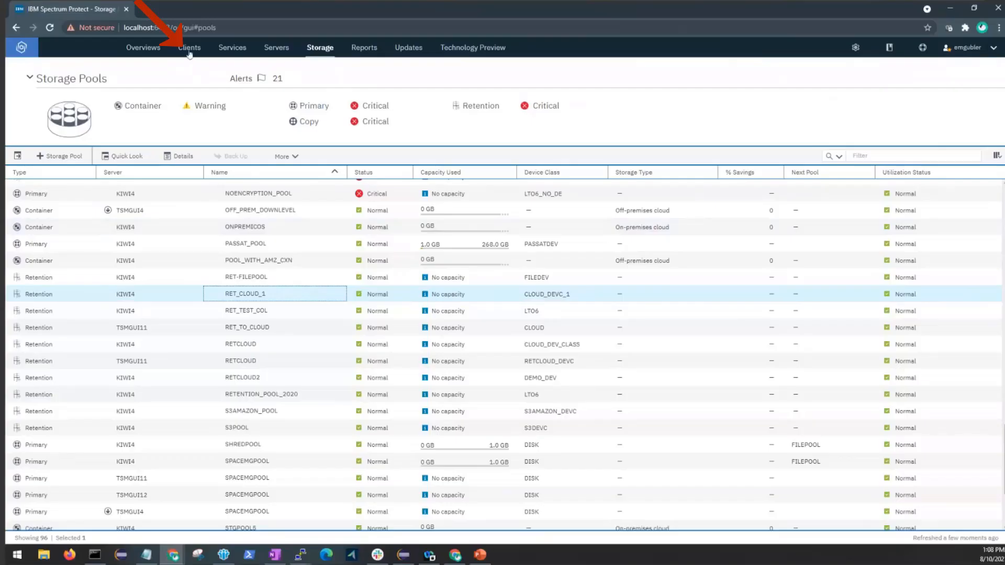
{"action": "left_click", "coordinate": [189, 49]}
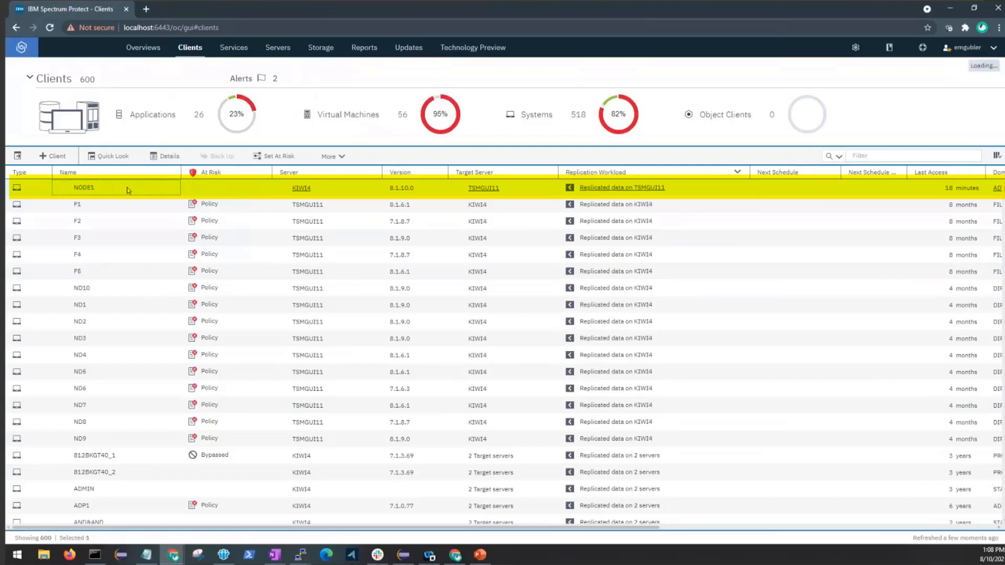
{"action": "left_click", "coordinate": [339, 157]}
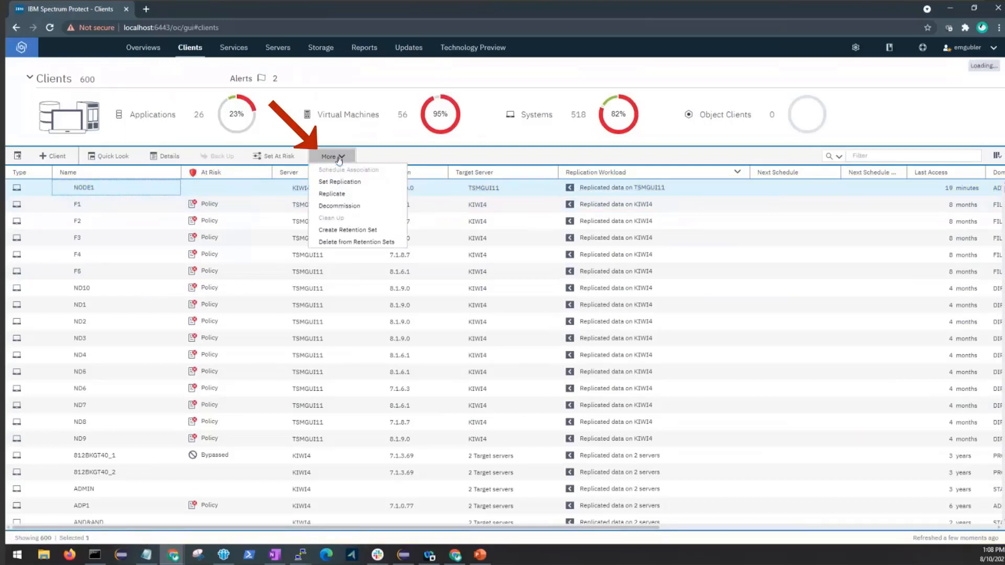
Name NODE1's new retention set cloud_set_1 with 1-month retention in pool RET_CLOUD_1.
{"action": "left_click", "coordinate": [388, 233]}
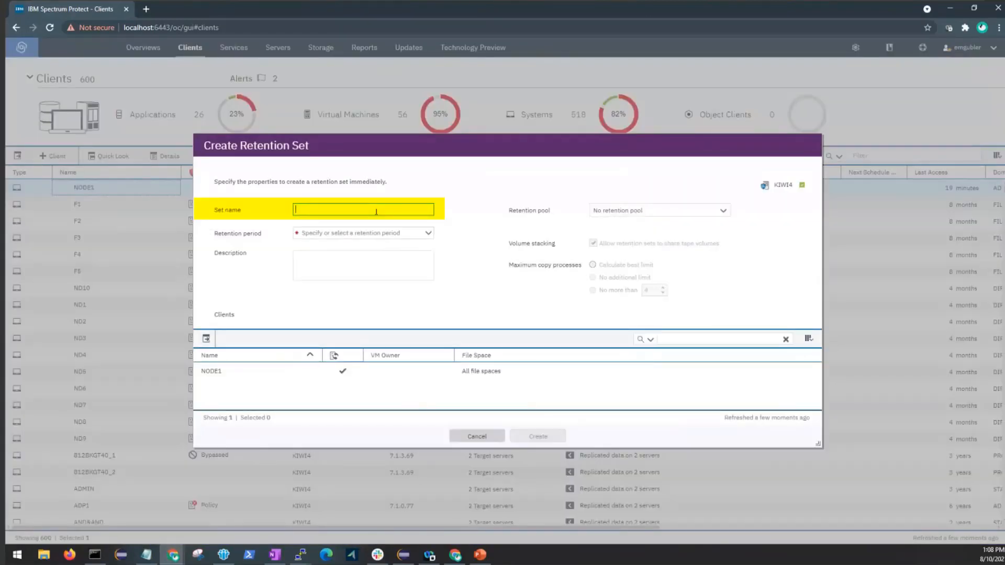
{"action": "type", "text": "cloud_set_1"}
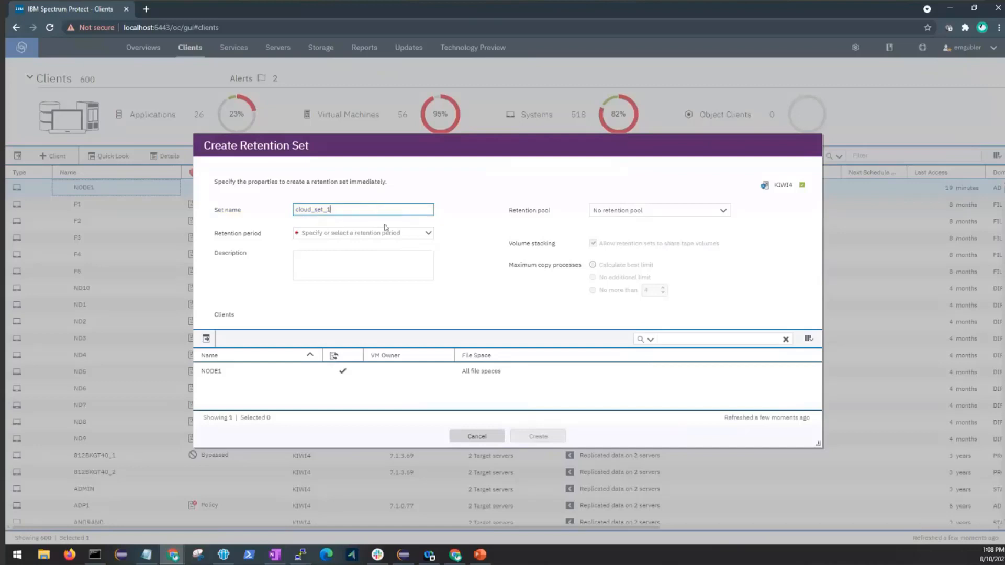
{"action": "left_click", "coordinate": [421, 236]}
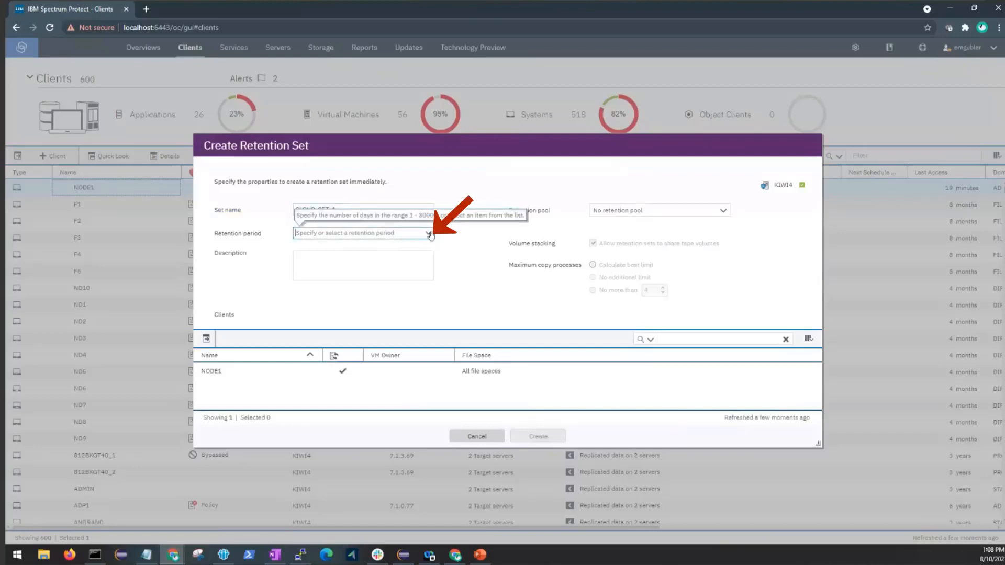
{"action": "left_click", "coordinate": [429, 234]}
{"action": "left_click", "coordinate": [385, 253]}
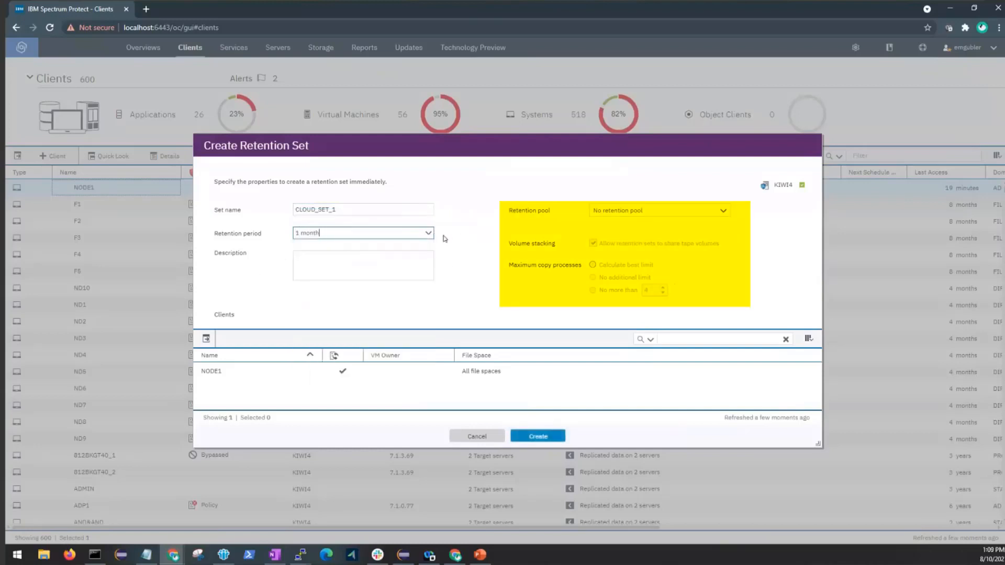
{"action": "left_click", "coordinate": [723, 212]}
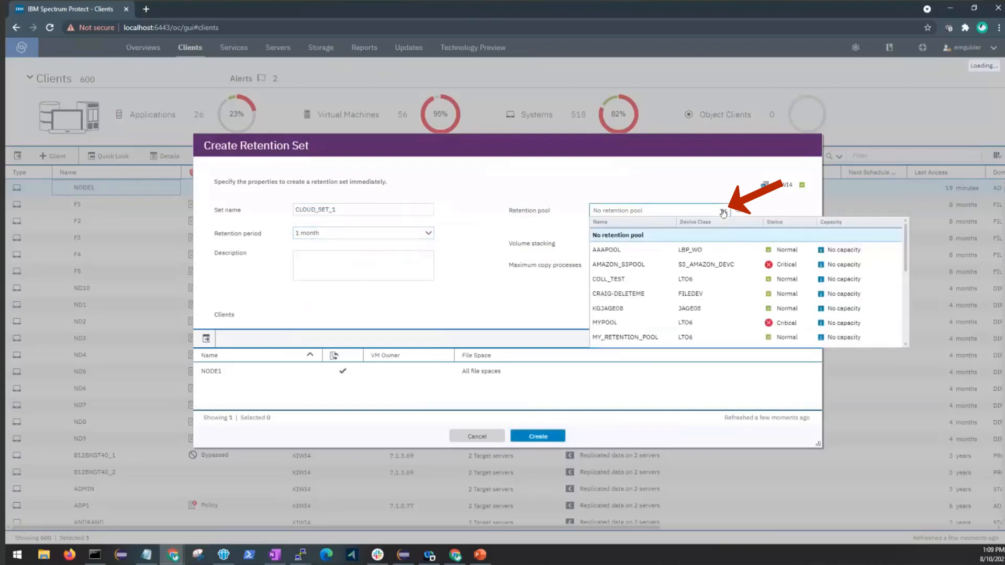
{"action": "scroll", "coordinate": [743, 263], "scroll_direction": "down", "scroll_amount": 2}
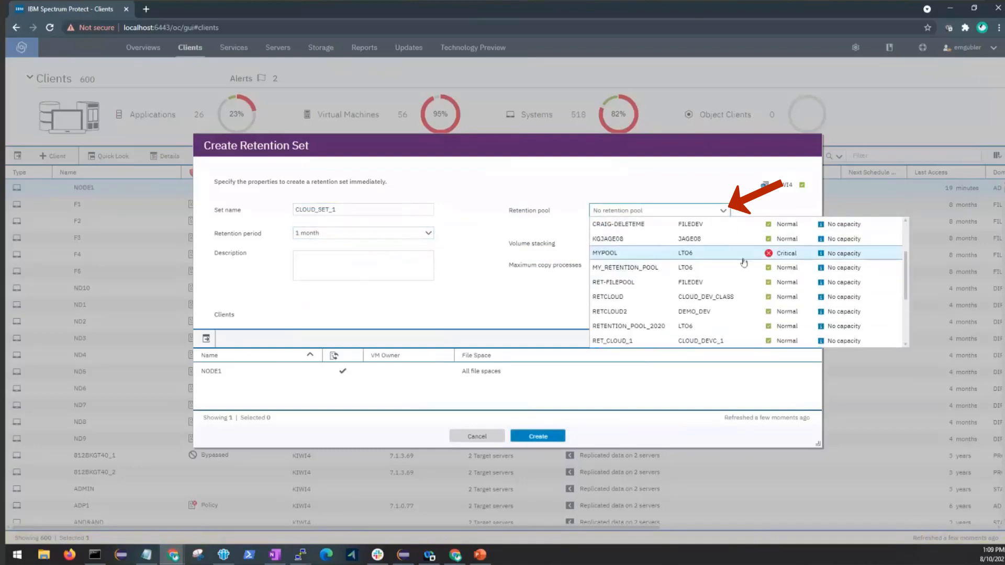
{"action": "scroll", "coordinate": [743, 263], "scroll_direction": "down", "scroll_amount": 3}
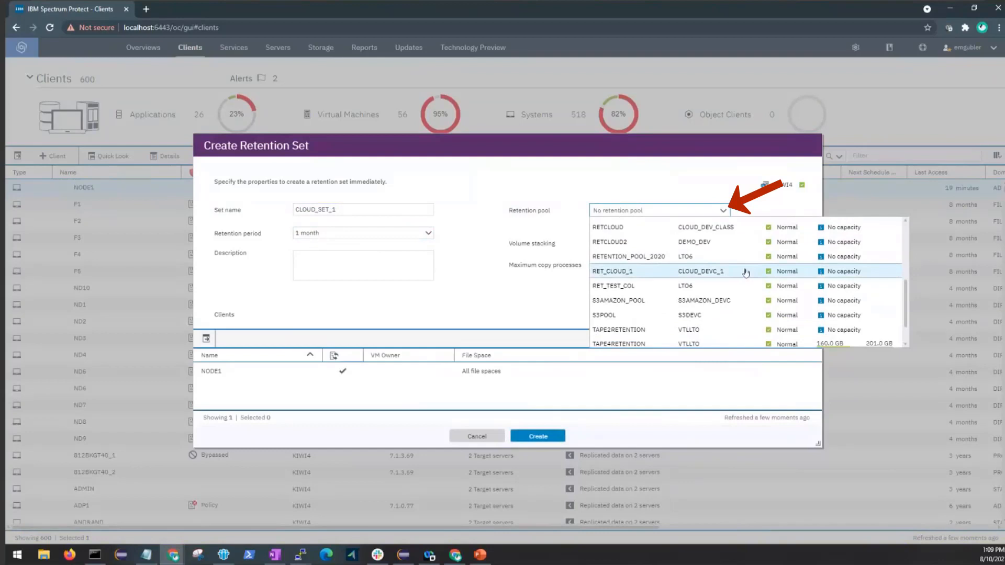
{"action": "left_click", "coordinate": [653, 271]}
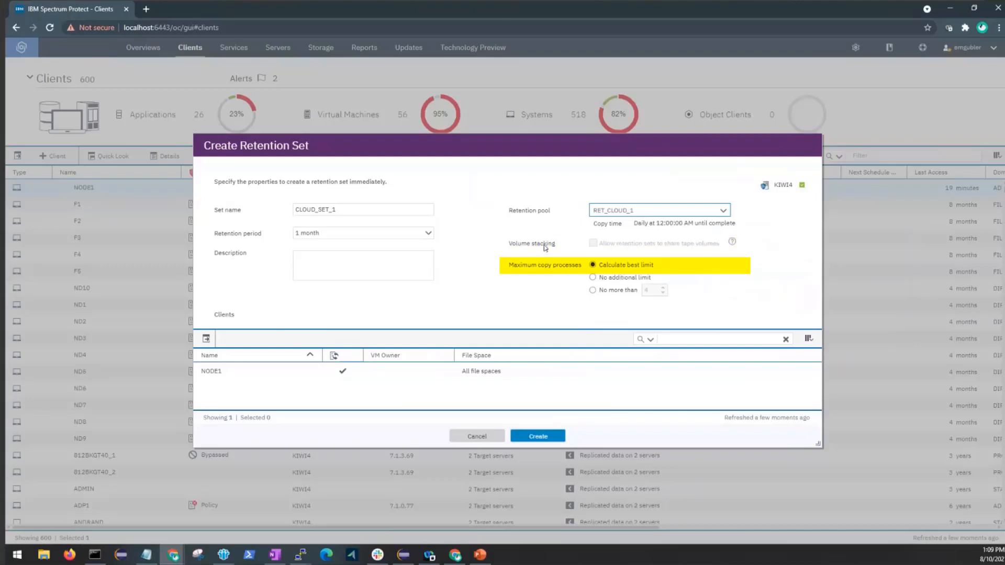
Create the retention set, review the creation log, and dismiss the finished report.
{"action": "left_click", "coordinate": [538, 436]}
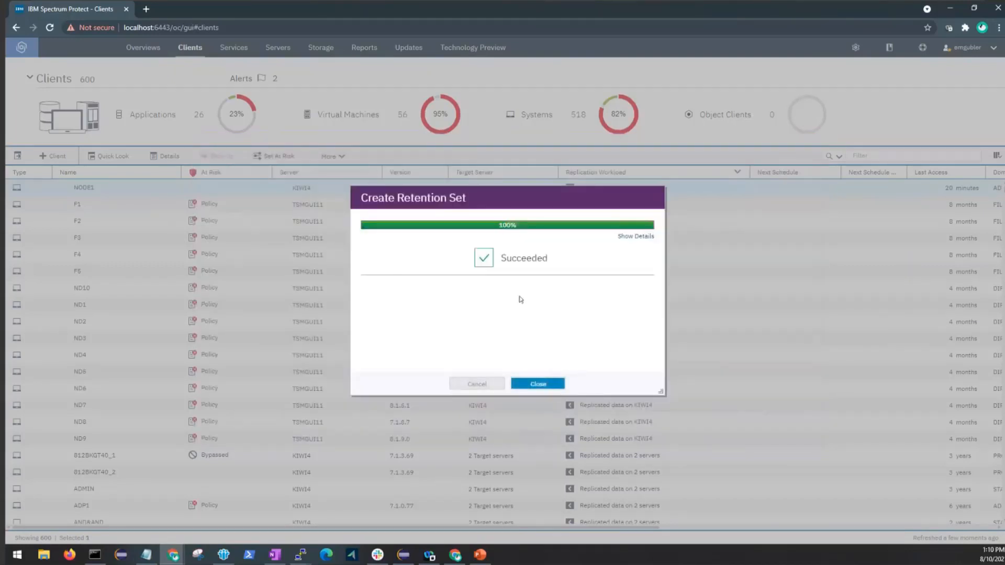
{"action": "left_click", "coordinate": [634, 237]}
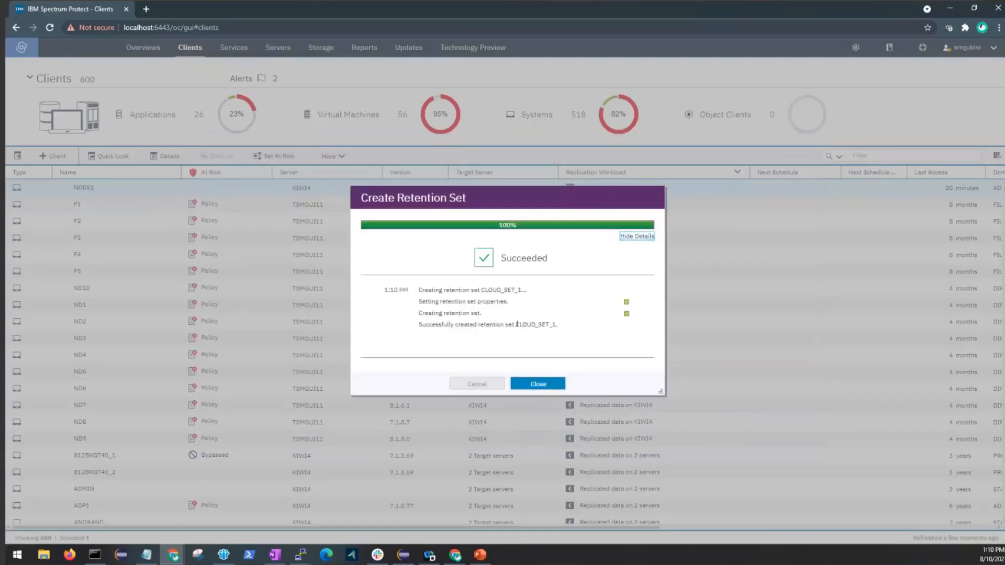
{"action": "left_click_drag", "start_coordinate": [517, 324], "coordinate": [557, 332]}
{"action": "left_click", "coordinate": [598, 344]}
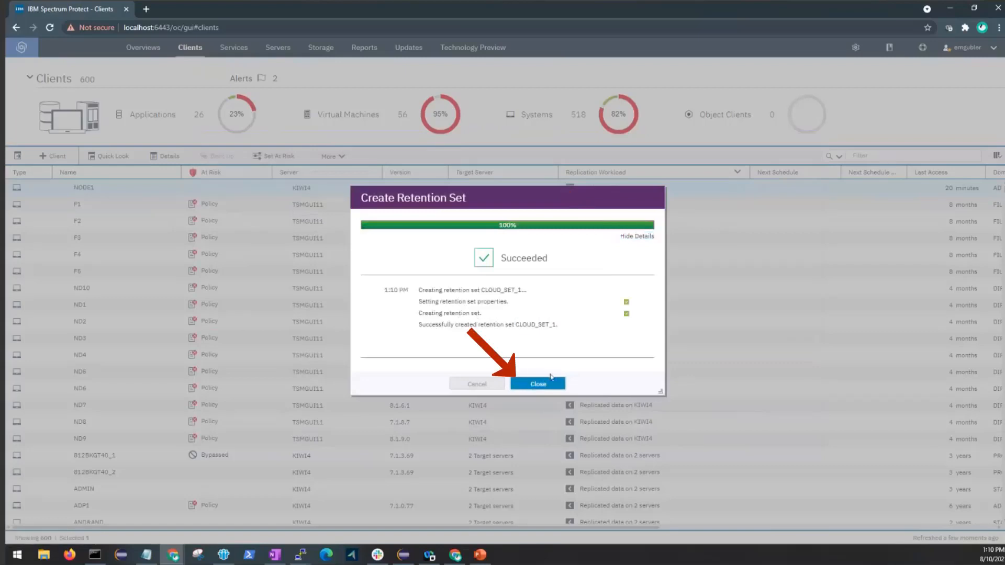
{"action": "left_click", "coordinate": [518, 386]}
Filter Retention Sets by CLOUD and select CLOUD_SET_1 to confirm it is Sleeping.
{"action": "mouse_move", "coordinate": [279, 52]}
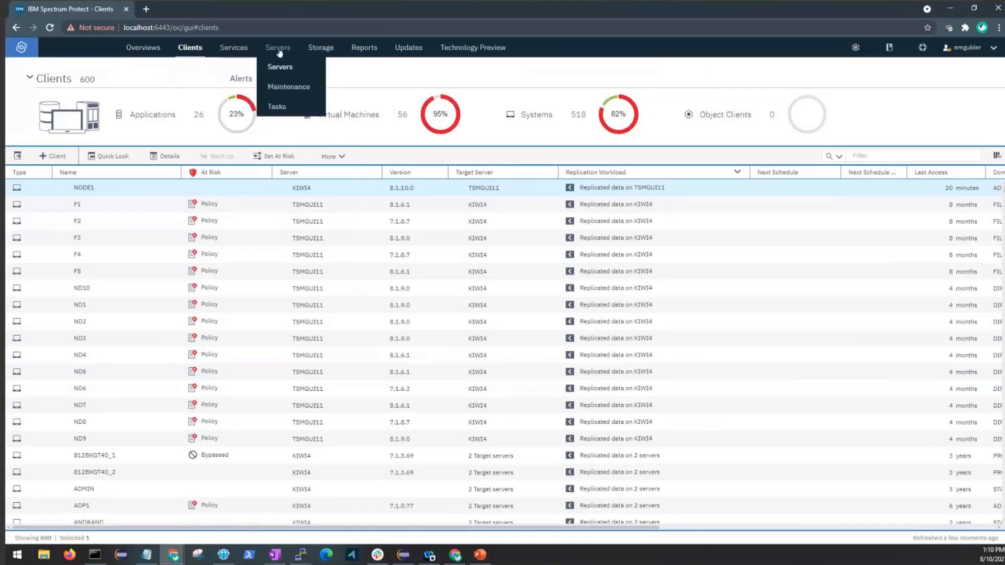
{"action": "mouse_move", "coordinate": [233, 51]}
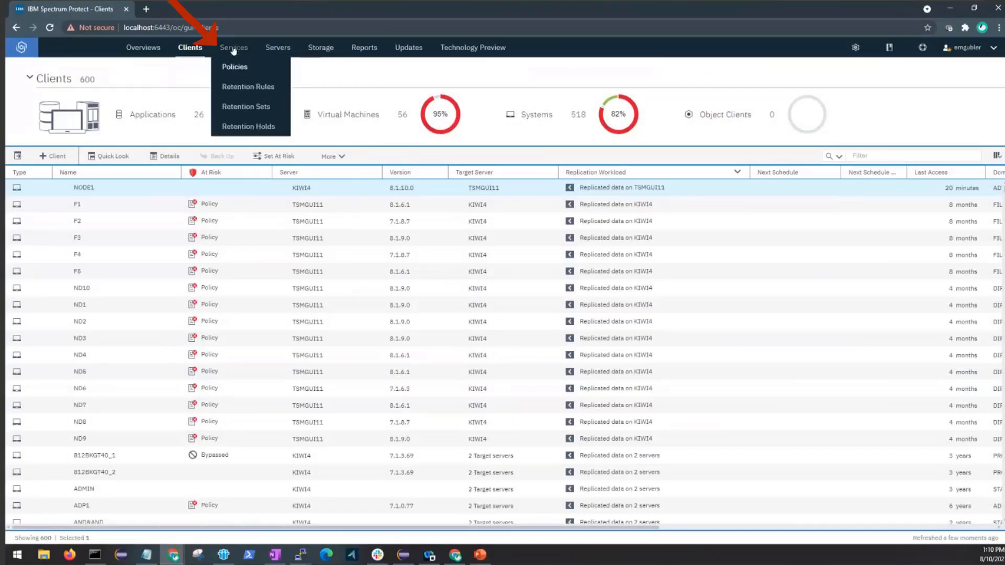
{"action": "left_click", "coordinate": [231, 107]}
{"action": "left_click", "coordinate": [861, 155]}
{"action": "type", "text": "CLOUD"}
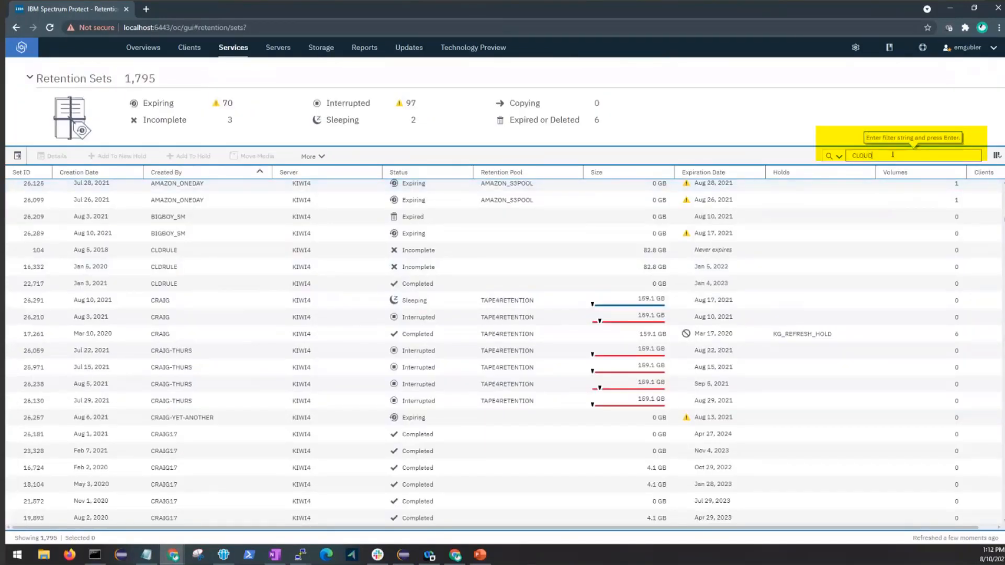
{"action": "key", "text": "Return"}
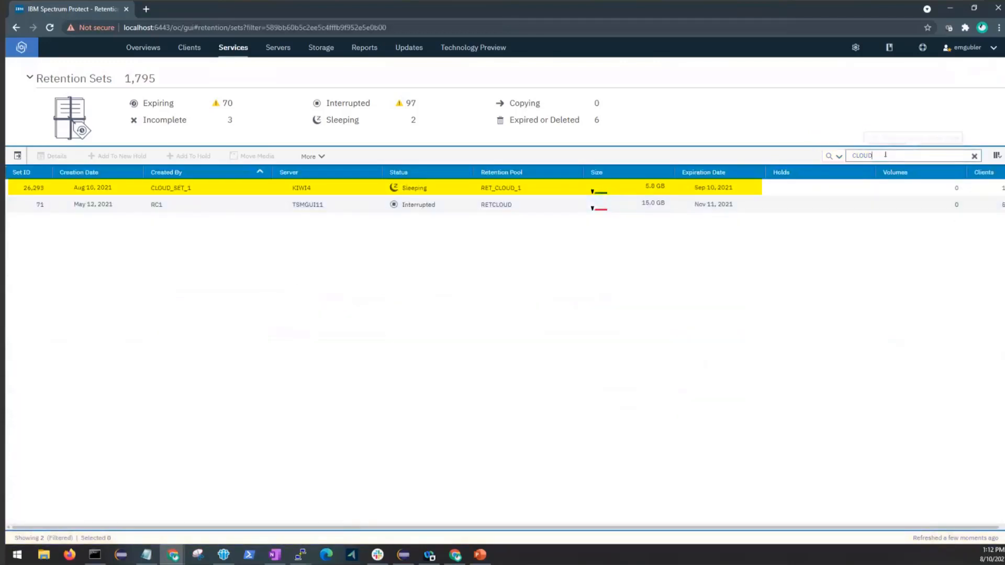
{"action": "left_click", "coordinate": [214, 191]}
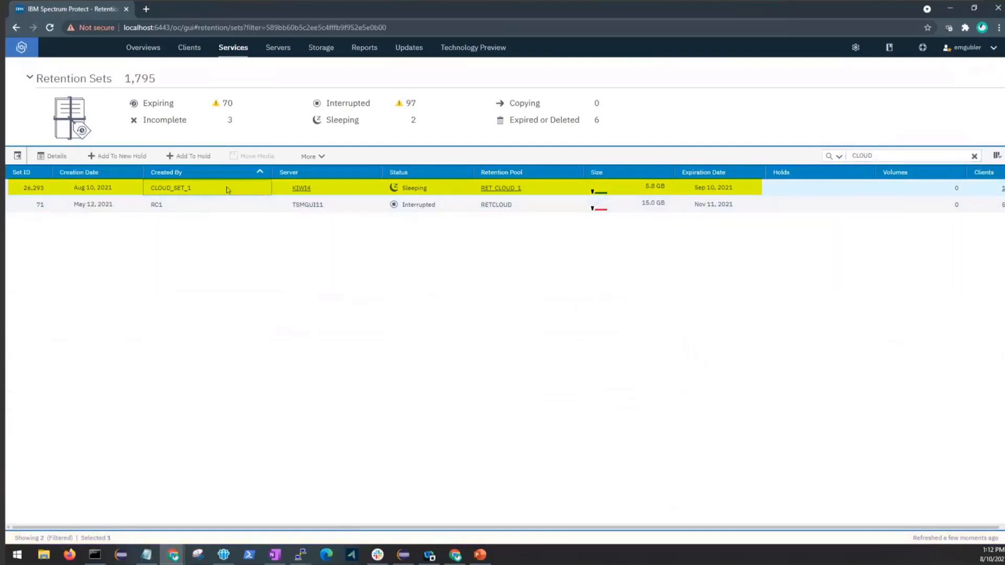
{"action": "mouse_move", "coordinate": [653, 192]}
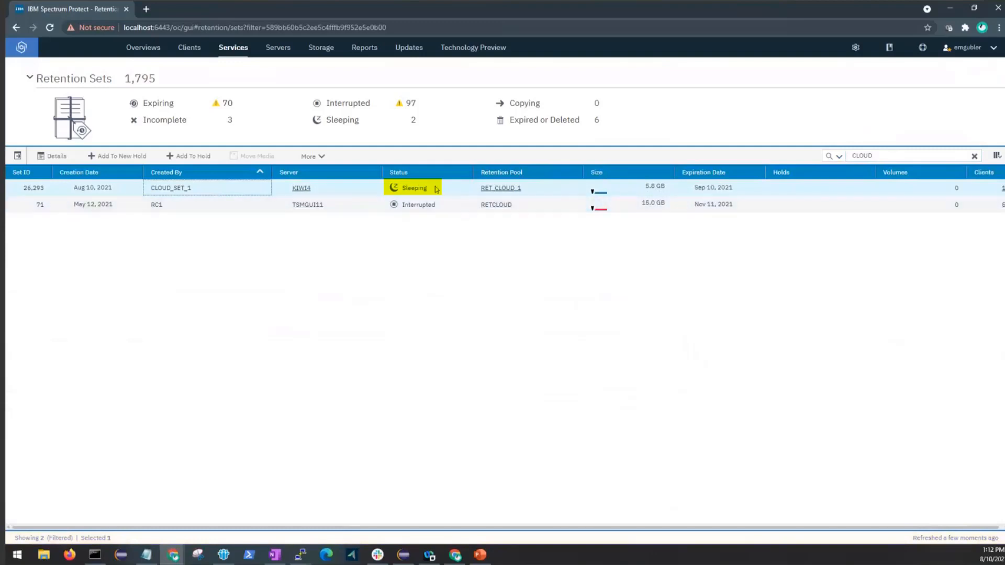
{"action": "mouse_move", "coordinate": [427, 194]}
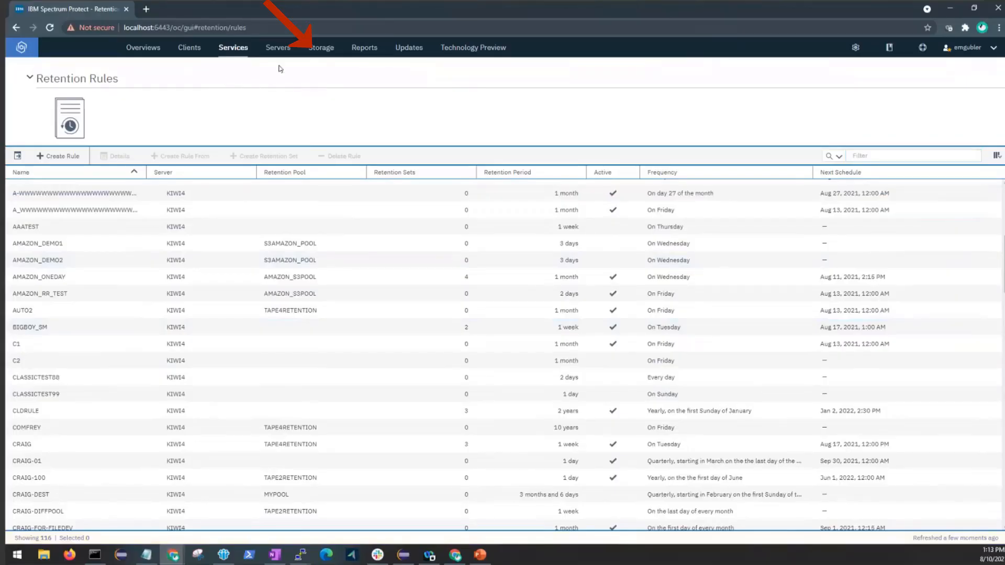
Run storage rule RET_CLOUD_1 immediately and confirm its processing started.
{"action": "mouse_move", "coordinate": [322, 48]}
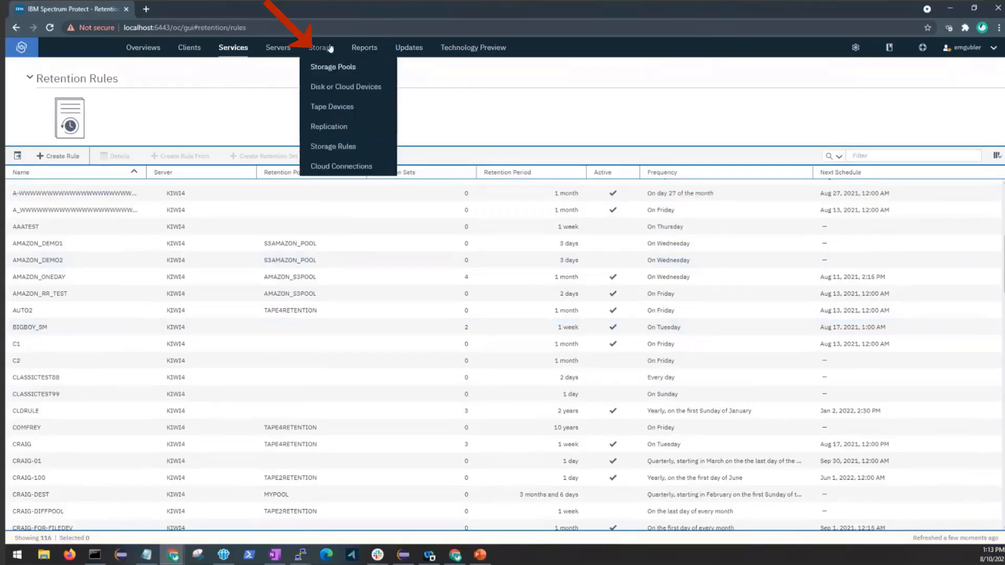
{"action": "left_click", "coordinate": [324, 148]}
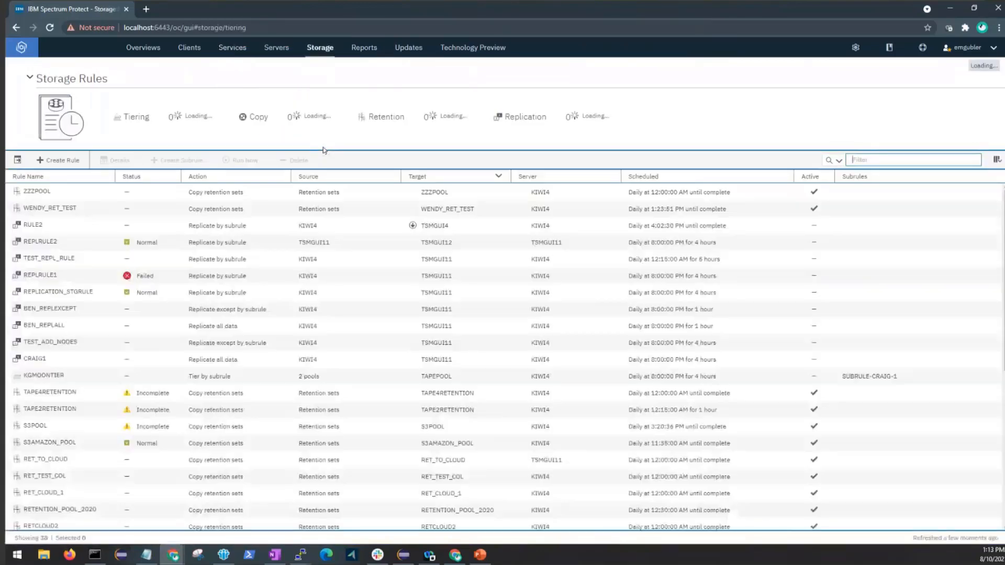
{"action": "scroll", "coordinate": [245, 247], "scroll_direction": "down", "scroll_amount": 2}
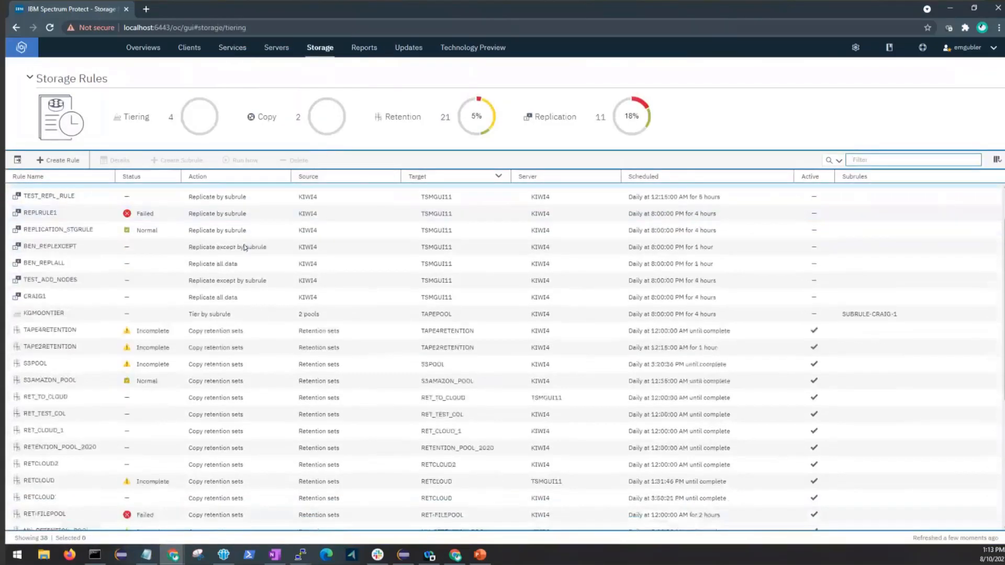
{"action": "left_click", "coordinate": [164, 426]}
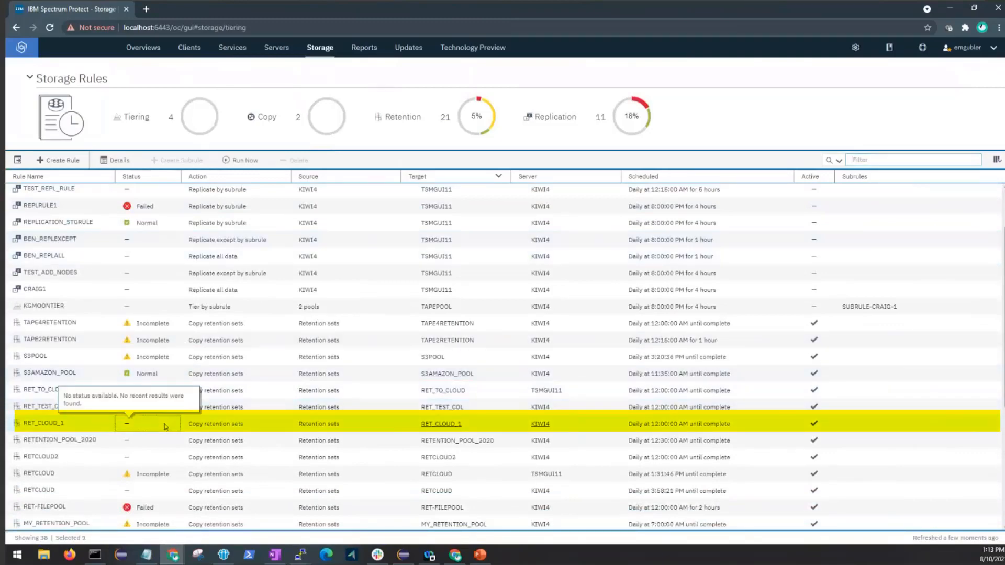
{"action": "left_click", "coordinate": [245, 159]}
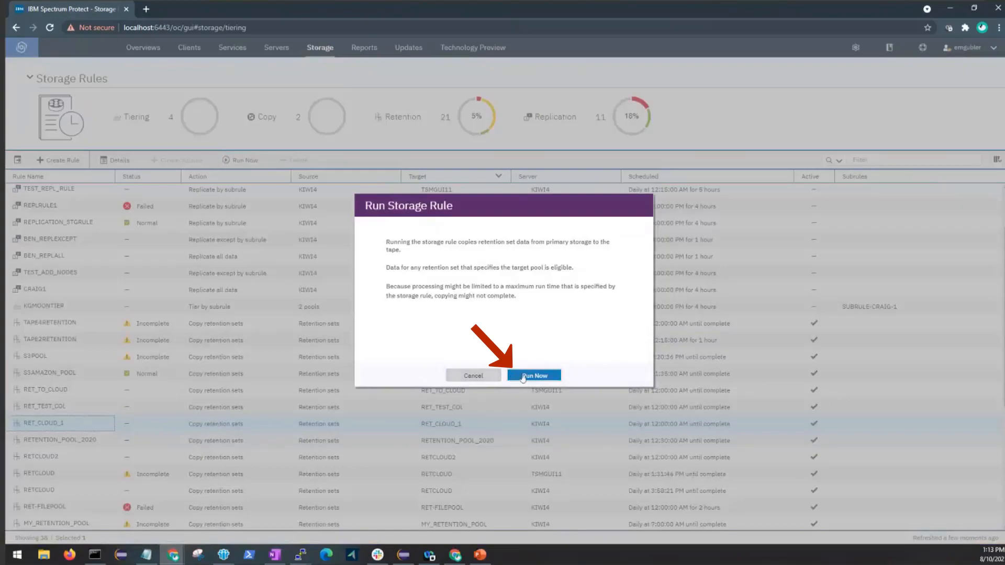
{"action": "left_click", "coordinate": [517, 376]}
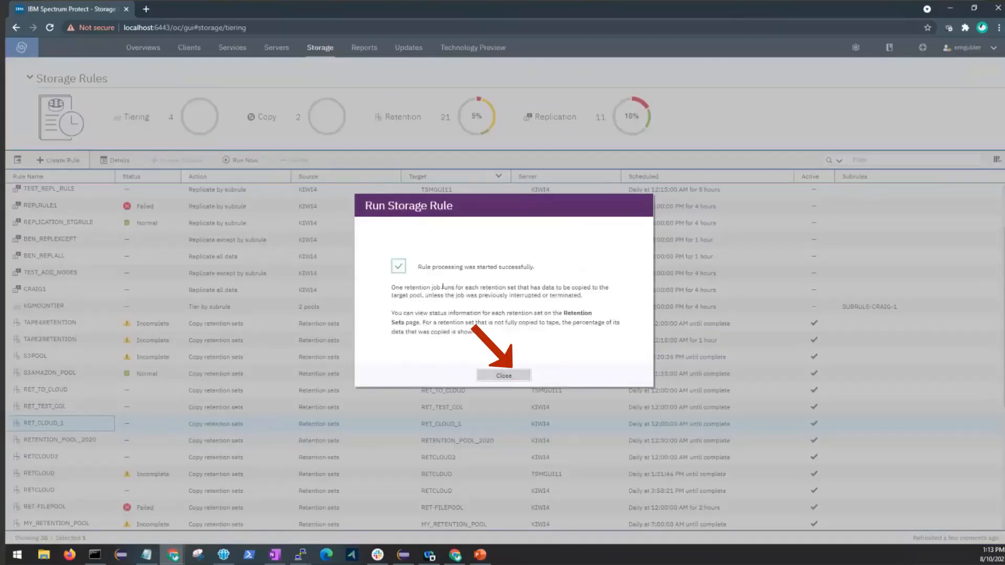
{"action": "left_click", "coordinate": [484, 376]}
{"action": "mouse_move", "coordinate": [247, 47]}
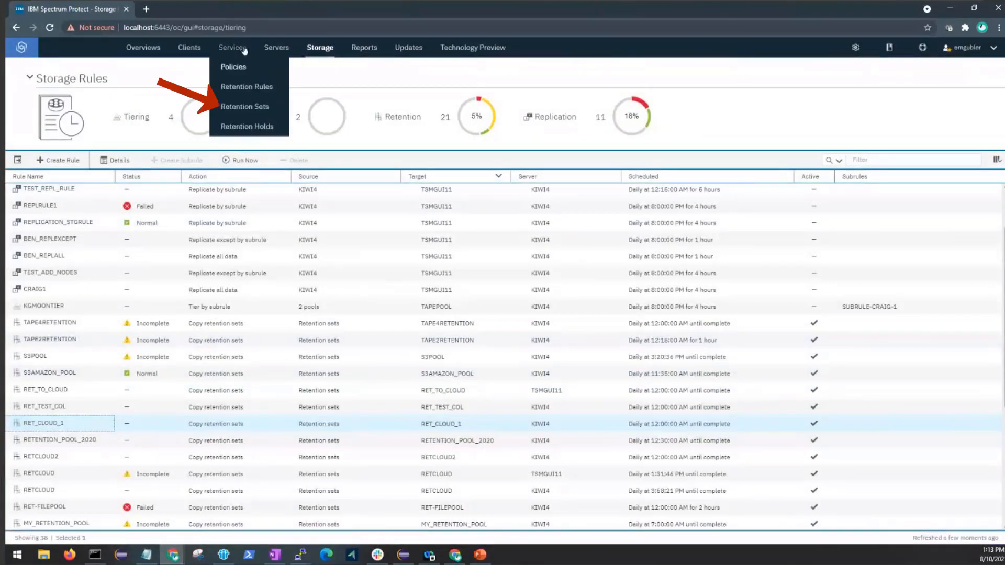
Filter retention sets on CLOUD and watch CLOUD_SET_1 until it shows Completed.
{"action": "left_click", "coordinate": [242, 112]}
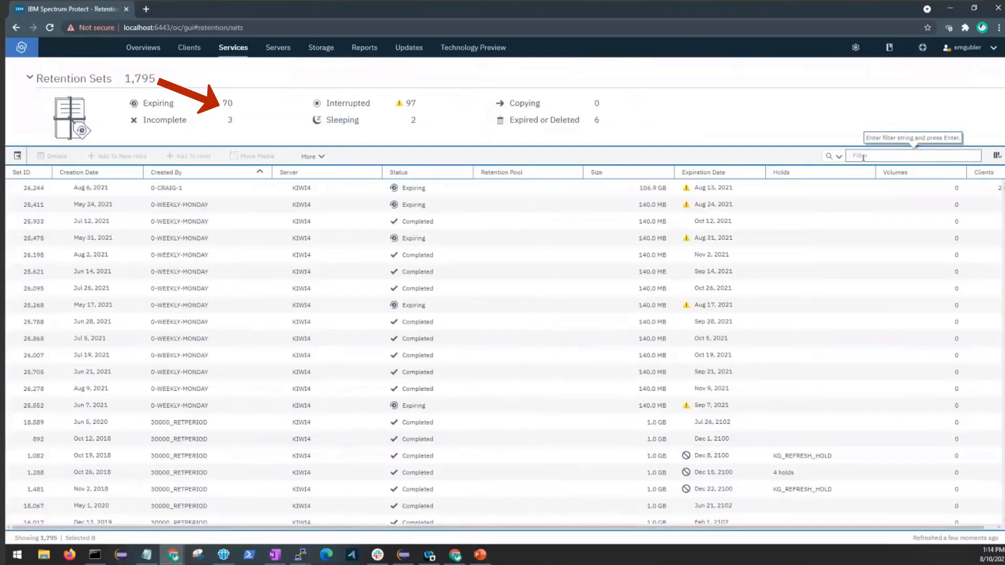
{"action": "left_click", "coordinate": [863, 157]}
{"action": "type", "text": "CLOUD"}
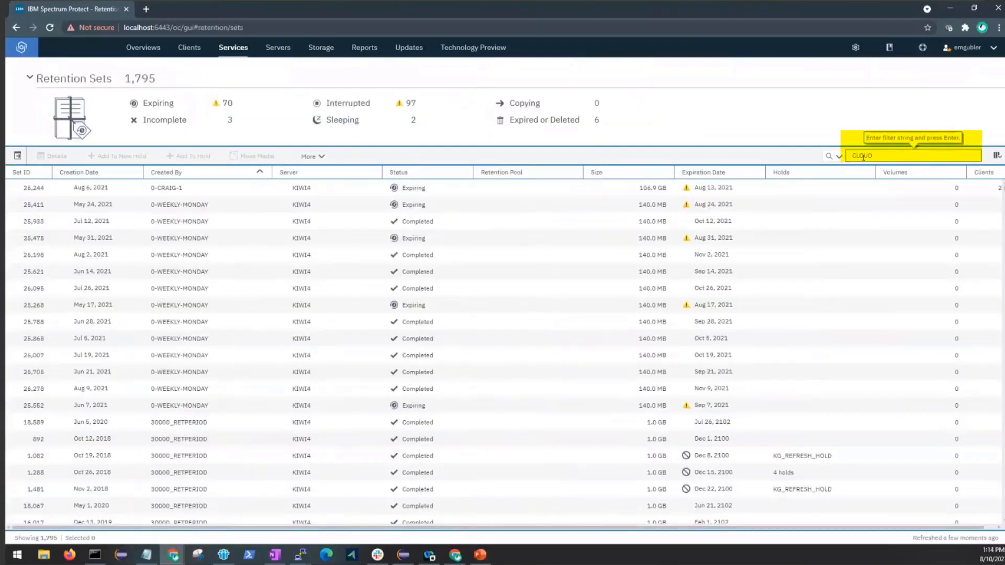
{"action": "key", "text": "Return"}
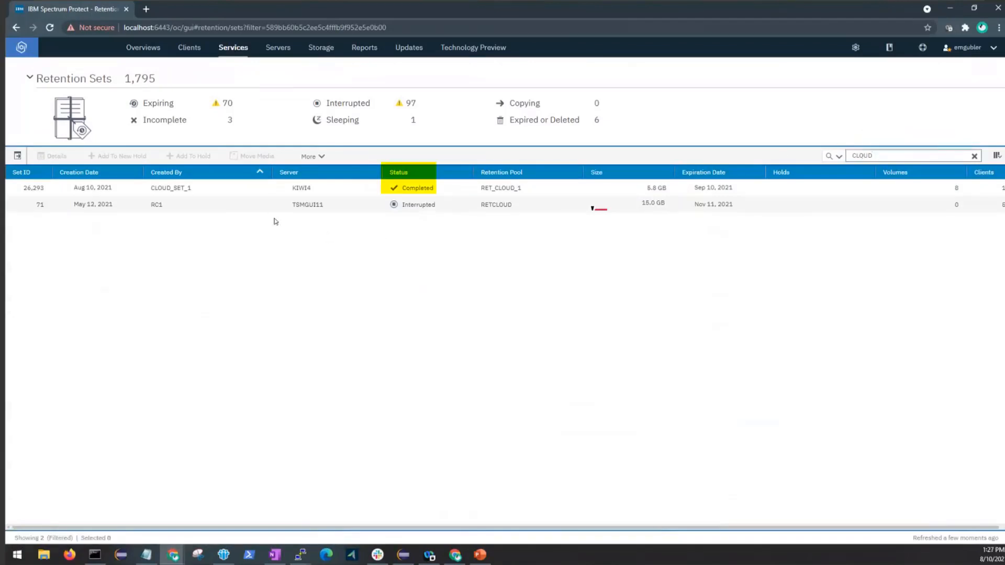
{"action": "left_click", "coordinate": [259, 189]}
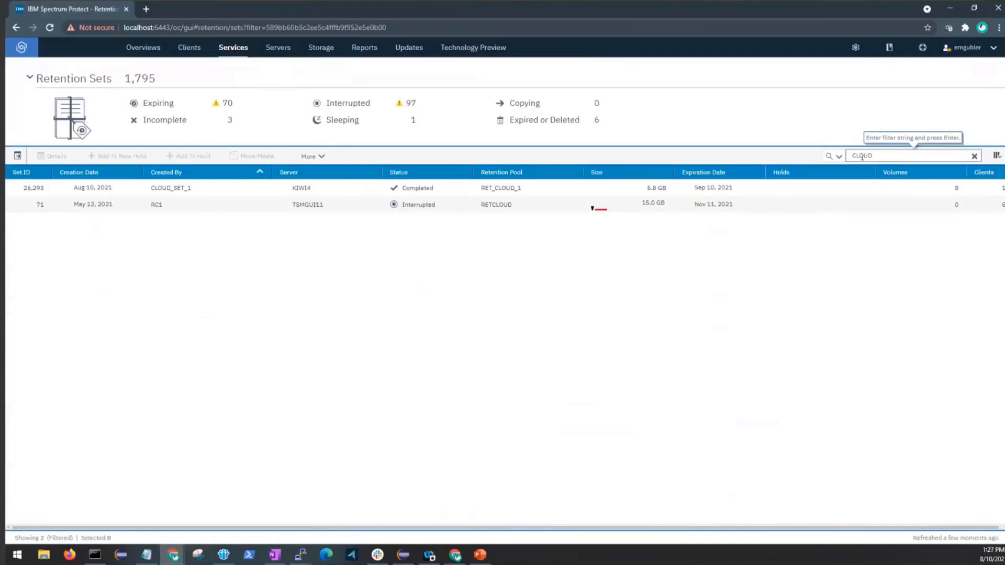
{"action": "left_click", "coordinate": [256, 190]}
Open CLOUD_SET_1's properties showing client NODE1, 5.8 GB, set ID 26293.
{"action": "double_click", "coordinate": [256, 190]}
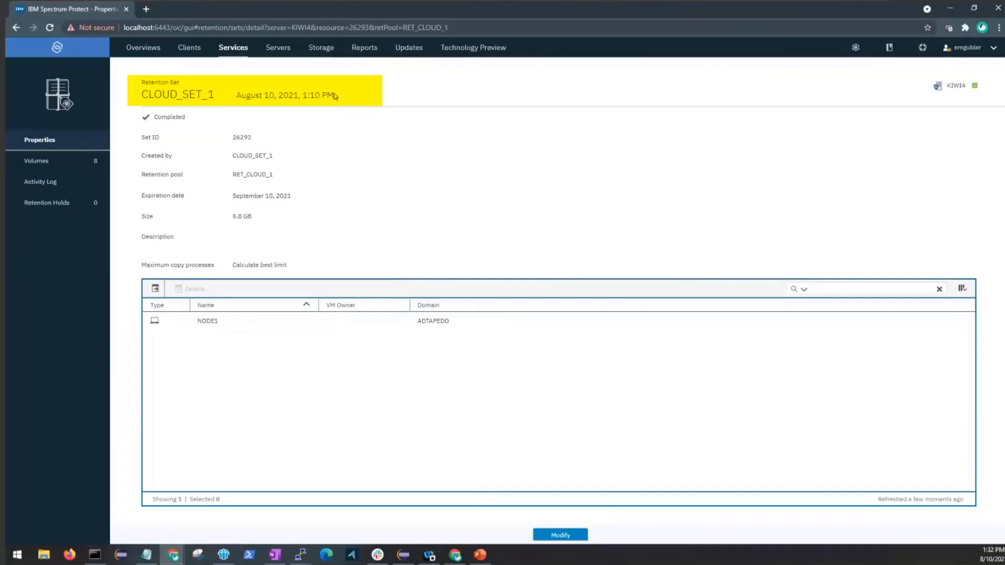
Start a dsmc session to server KIWI4 as virtual node NODE1 with the node password.
{"action": "mouse_move", "coordinate": [299, 554]}
{"action": "left_click", "coordinate": [353, 517]}
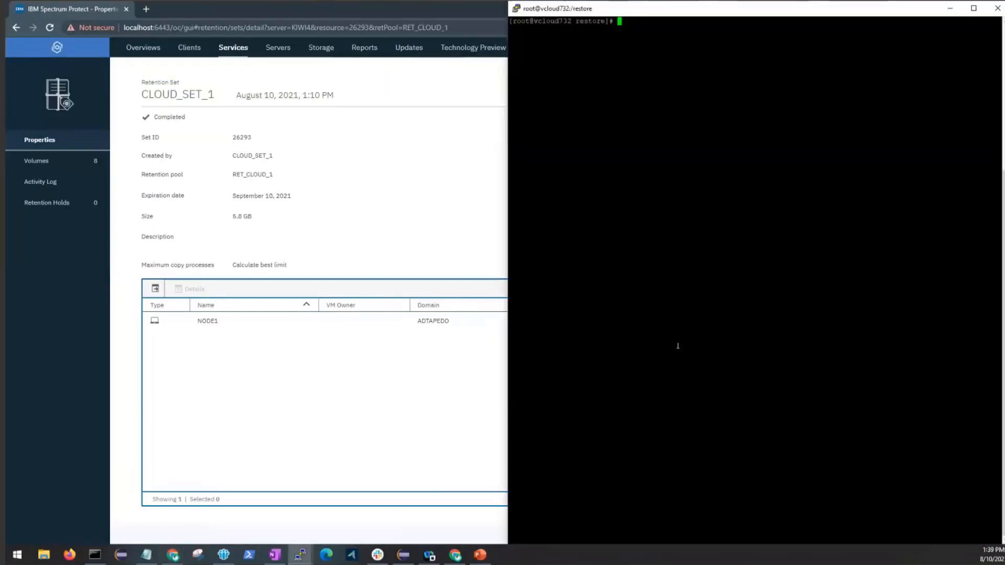
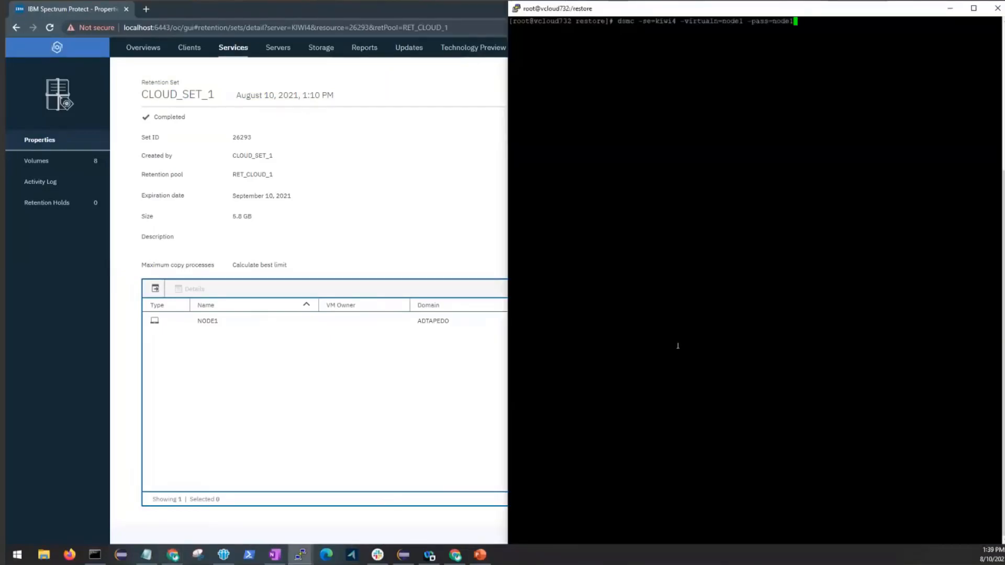
{"action": "key", "text": "Return"}
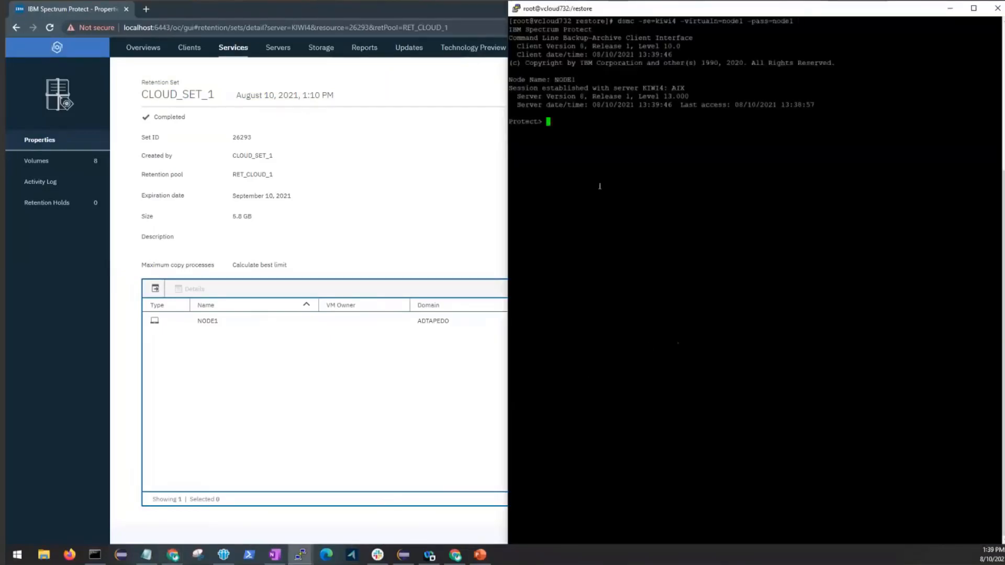
Restore /opt/* into /restore/ as of 08/10/2021 13:10:00.
{"action": "right_click", "coordinate": [600, 186]}
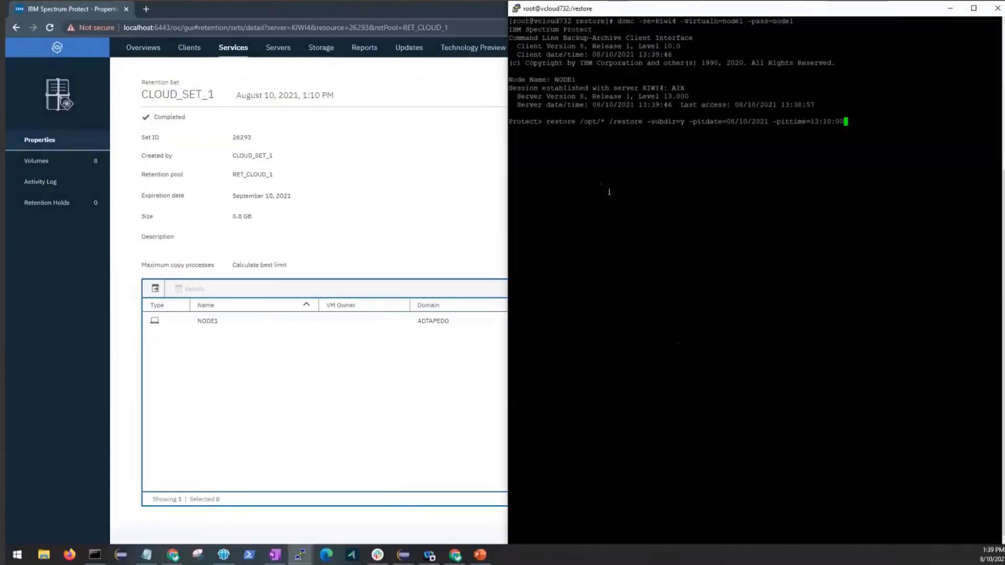
{"action": "key", "text": "Left"}
{"action": "key", "text": "Left"}
{"action": "key", "text": "Left"}
{"action": "key", "text": "Left"}
{"action": "key", "text": "Left"}
{"action": "key", "text": "Left"}
{"action": "key", "text": "Left"}
{"action": "key", "text": "Left"}
{"action": "key", "text": "Left"}
{"action": "key", "text": "Left"}
{"action": "key", "text": "Left"}
{"action": "key", "text": "Left"}
{"action": "key", "text": "Left"}
{"action": "key", "text": "Left"}
{"action": "key", "text": "Left"}
{"action": "key", "text": "Left"}
{"action": "key", "text": "Left"}
{"action": "key", "text": "Left"}
{"action": "key", "text": "Left"}
{"action": "key", "text": "Left"}
{"action": "type", "text": "/"}
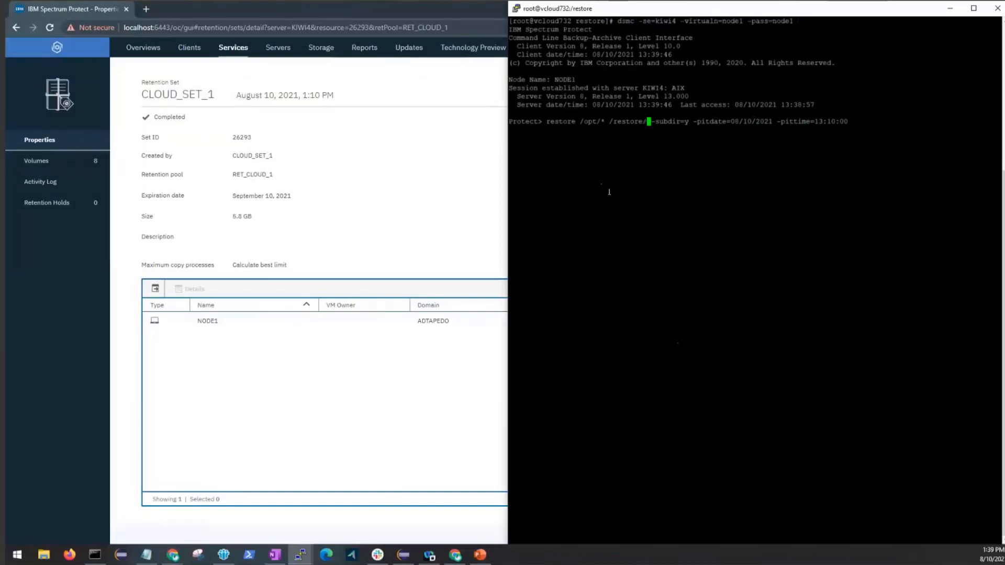
{"action": "key", "text": "Right"}
{"action": "key", "text": "Right"}
{"action": "key", "text": "Right"}
{"action": "key", "text": "Right"}
{"action": "key", "text": "Right"}
{"action": "key", "text": "Right"}
{"action": "key", "text": "Right"}
{"action": "key", "text": "Right"}
{"action": "key", "text": "Right"}
{"action": "key", "text": "Right"}
{"action": "key", "text": "Right"}
{"action": "key", "text": "Right"}
{"action": "key", "text": "Right"}
{"action": "key", "text": "Right"}
{"action": "key", "text": "Right"}
{"action": "key", "text": "Right"}
{"action": "key", "text": "Right"}
{"action": "key", "text": "Right"}
{"action": "key", "text": "Right"}
{"action": "key", "text": "Right"}
{"action": "key", "text": "Right"}
{"action": "key", "text": "Right"}
{"action": "key", "text": "Right"}
{"action": "key", "text": "Right"}
{"action": "key", "text": "Right"}
{"action": "key", "text": "Right"}
{"action": "key", "text": "Right"}
{"action": "key", "text": "Right"}
{"action": "key", "text": "Right"}
{"action": "key", "text": "Right"}
{"action": "key", "text": "Right"}
{"action": "key", "text": "Right"}
{"action": "key", "text": "Right"}
{"action": "key", "text": "Right"}
{"action": "key", "text": "Right"}
{"action": "key", "text": "Right"}
{"action": "key", "text": "Right"}
{"action": "key", "text": "Right"}
{"action": "key", "text": "Right"}
{"action": "key", "text": "Right"}
{"action": "key", "text": "Return"}
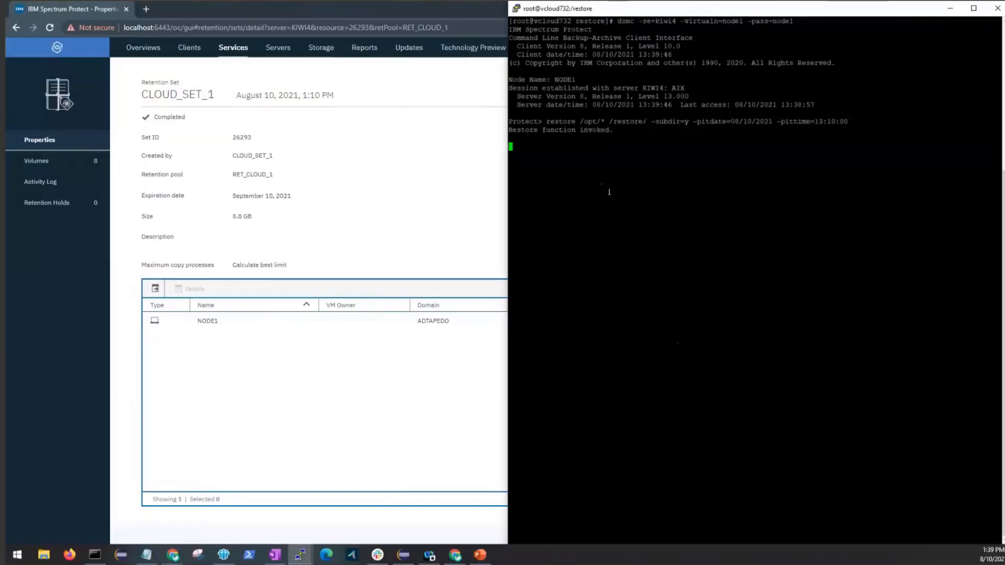